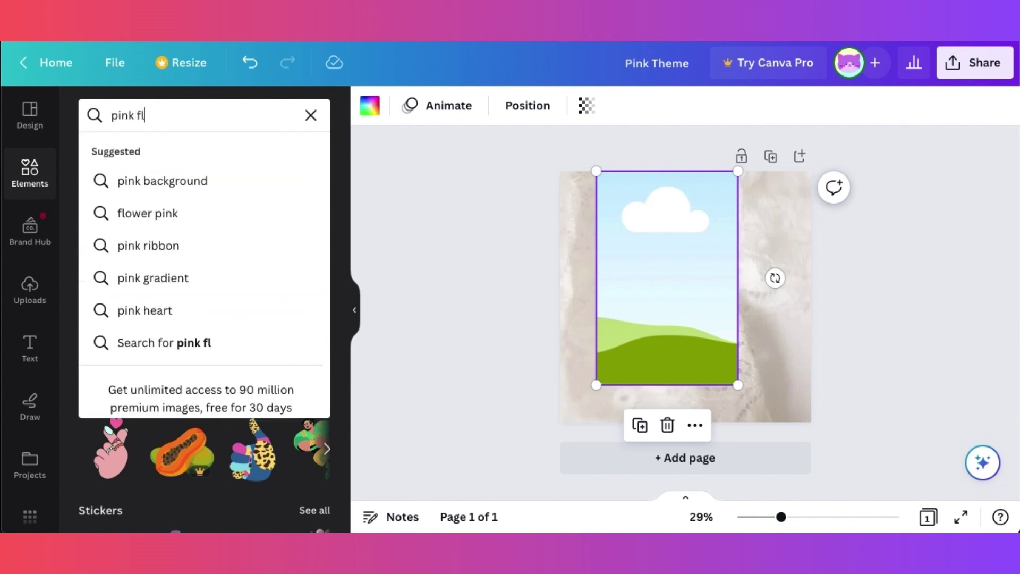
- Search the photos for "pink flower" and fill the rounded frame with the pink flower meadow photo
key("Return")
left_click(194, 153)
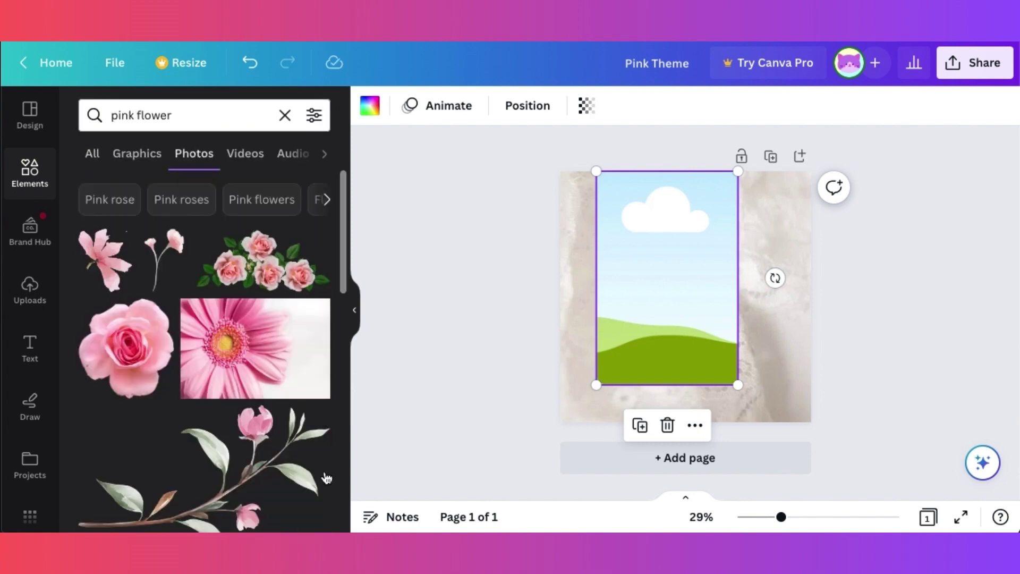
scroll(319, 478, "down", 10)
left_click_drag(265, 355, 675, 298)
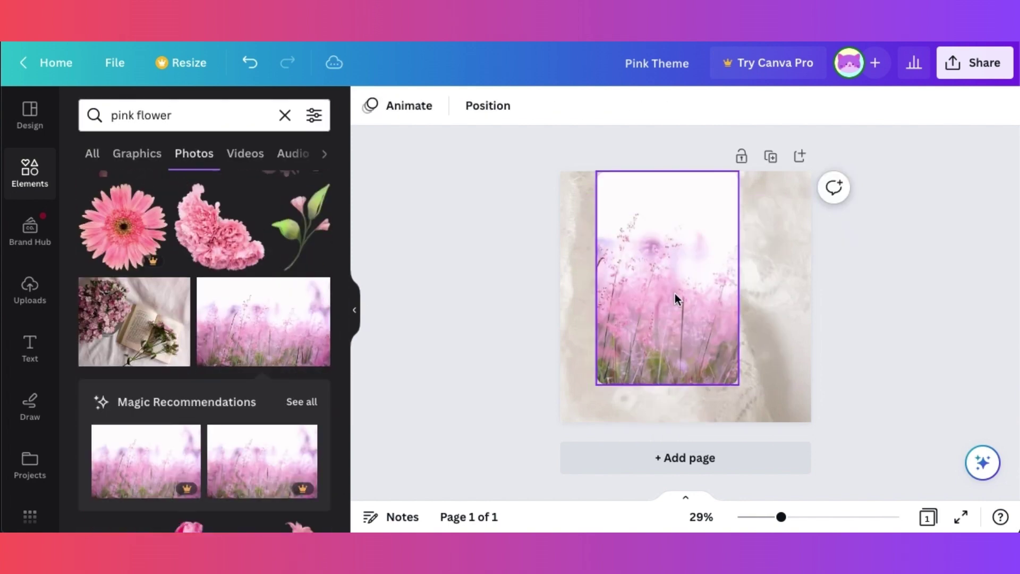
- Lock the framed meadow photo in place and deselect it
left_click(702, 301)
right_click(691, 301)
left_click(725, 413)
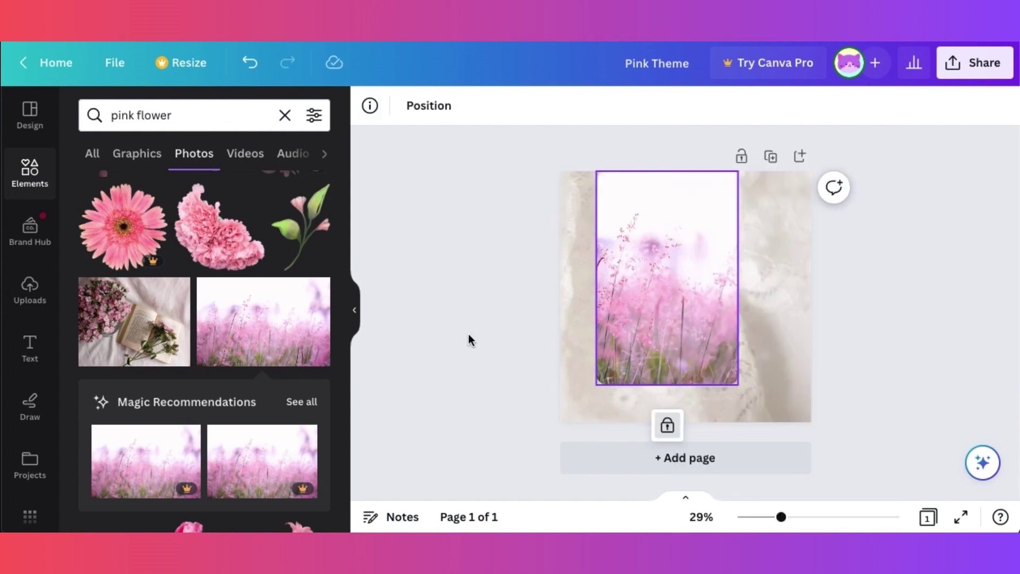
left_click(468, 337)
scroll(285, 309, "up", 2)
scroll(284, 309, "up", 6)
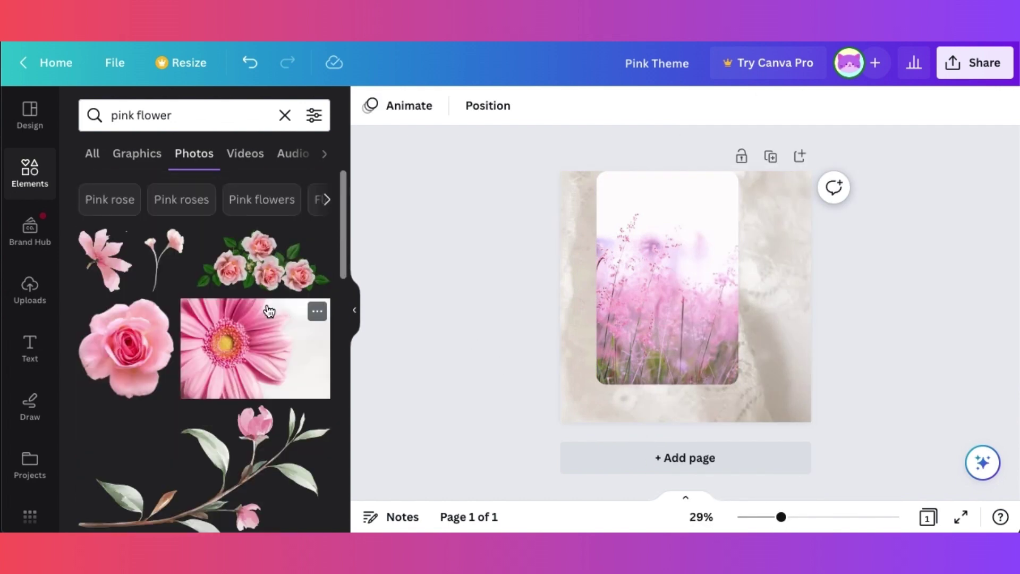
- Add a rectangle, colour it dark mauve, and widen it across the meadow photo from the page's left edge
left_click(285, 116)
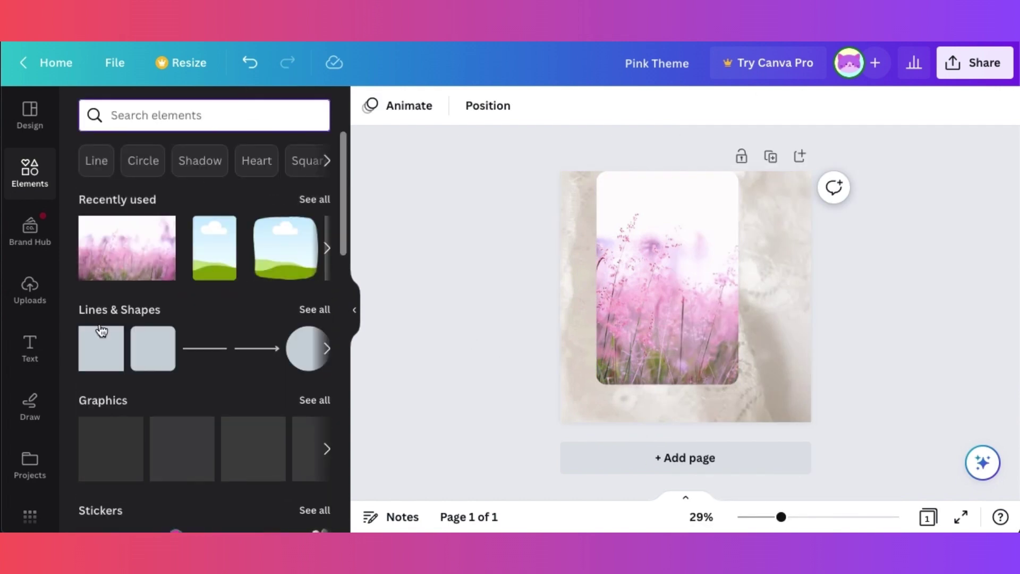
key("r")
left_click(456, 105)
left_click(95, 203)
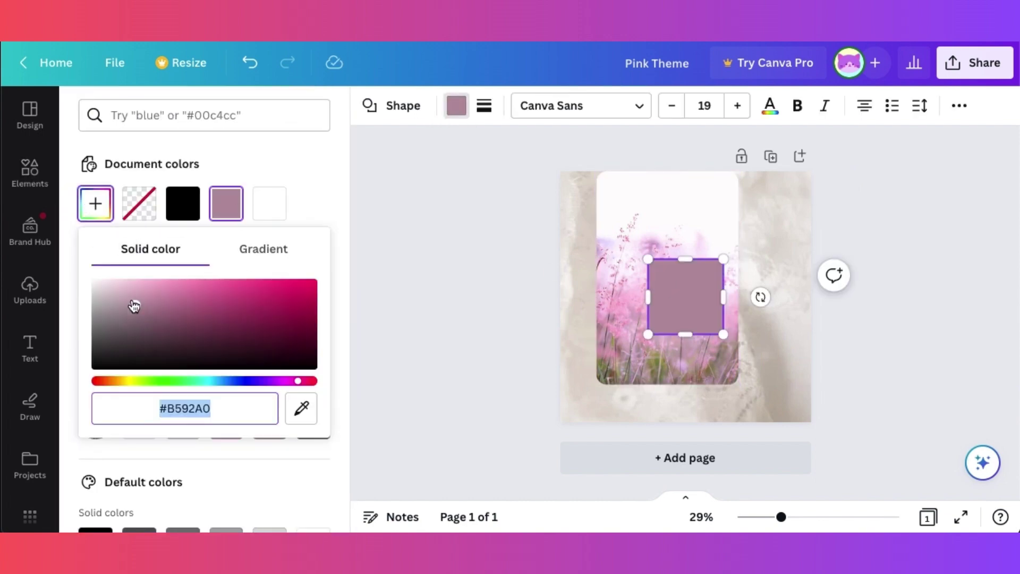
left_click_drag(668, 290, 701, 247)
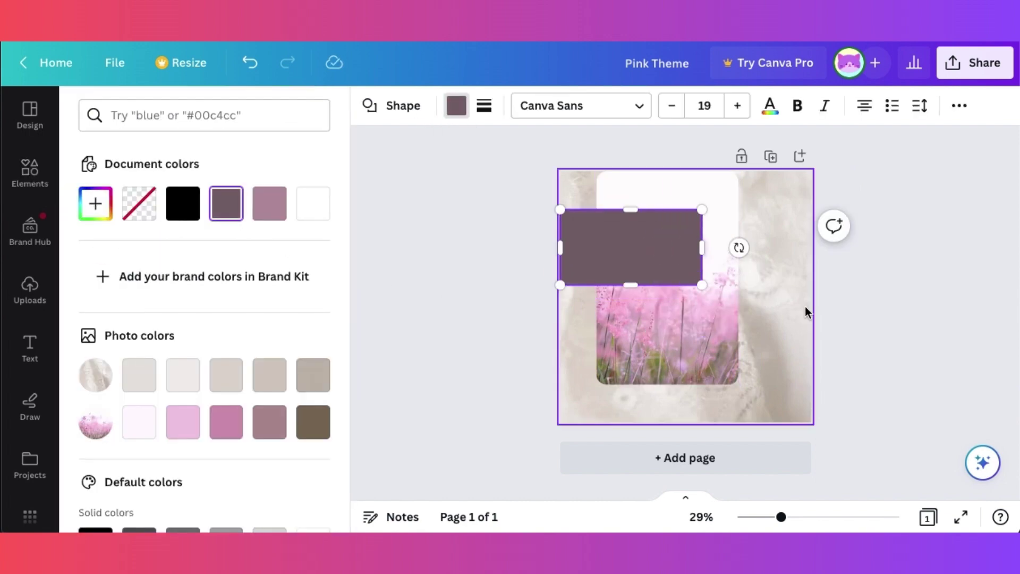
- Search the elements for "line flower" and place the white leaf divider along the mauve rectangle's lower edge
left_click(780, 316)
left_click(30, 174)
left_click(190, 117)
type("line flower")
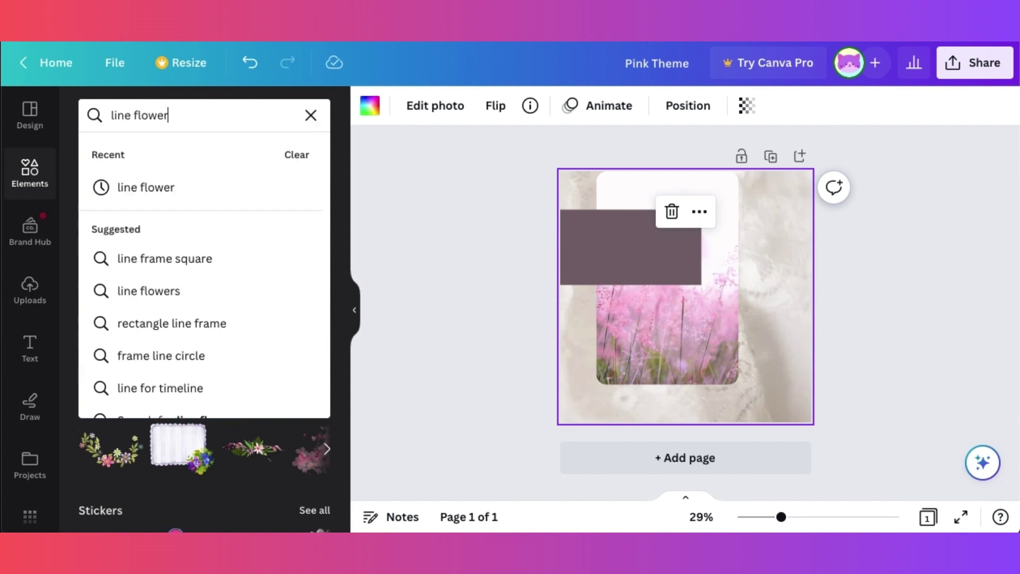
key("Return")
left_click(206, 288)
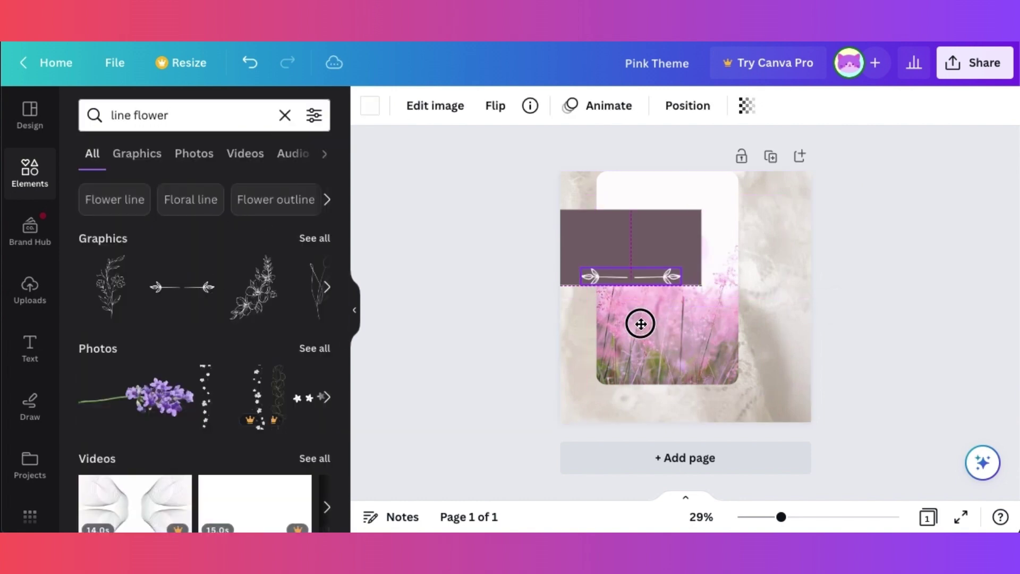
- Set the leaf divider's transparency to about 70 and place a duplicate along the rectangle's upper edge
left_click(746, 105)
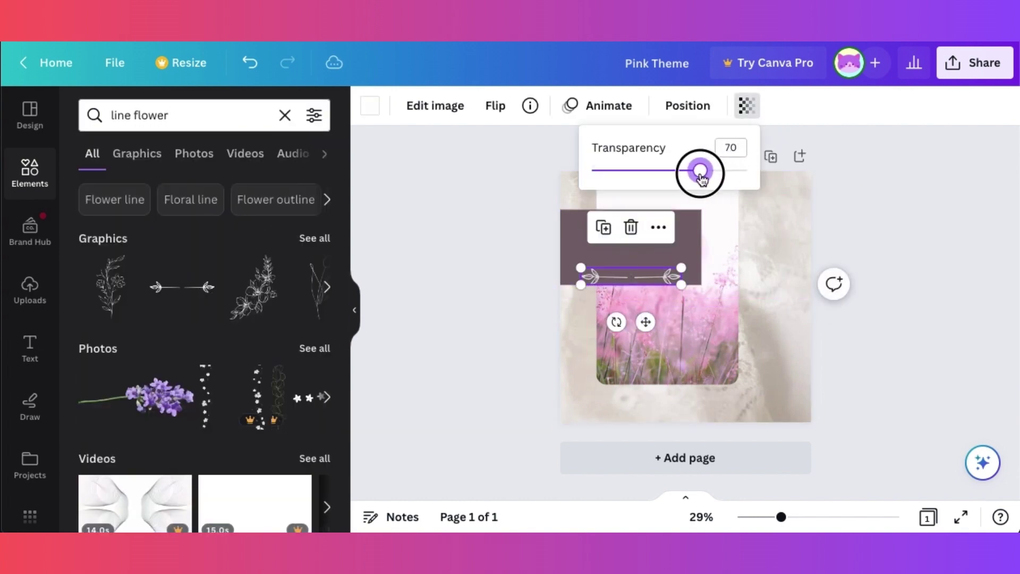
left_click(641, 272)
key("super+d")
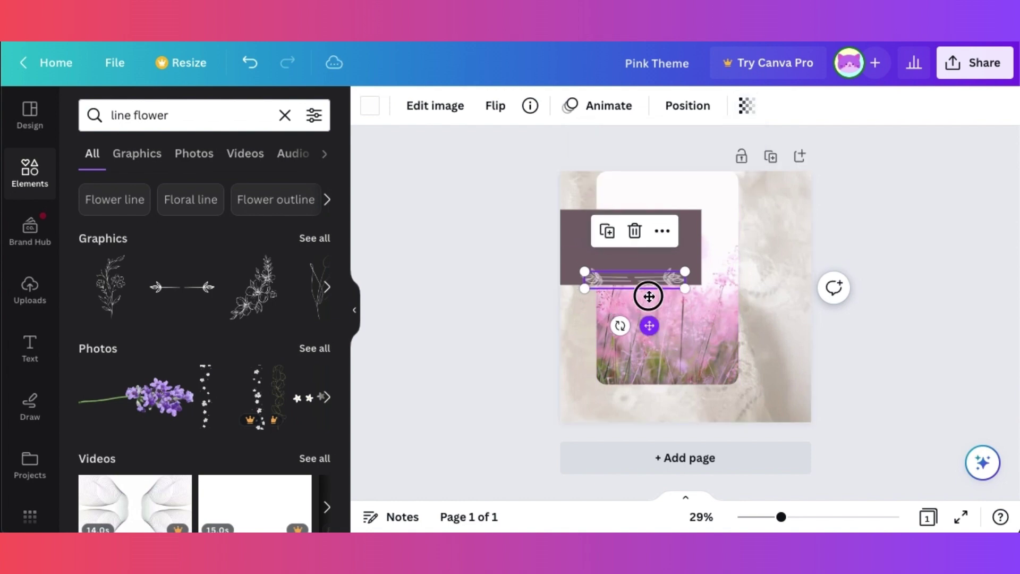
left_click_drag(649, 326, 644, 272)
left_click(647, 226)
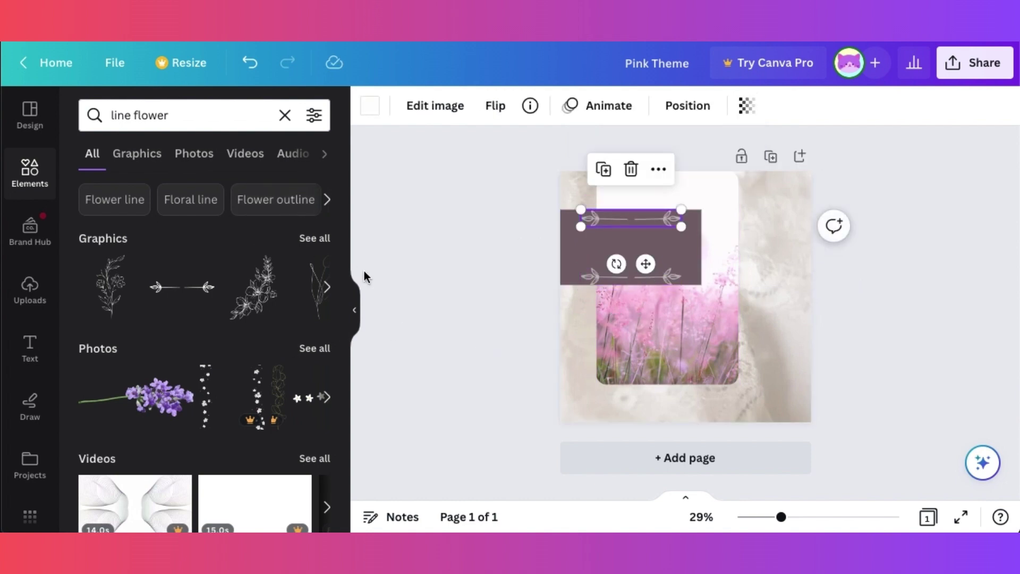
- Align both leaf dividers with the page's left edge and narrow the mauve rectangle to match their width
left_click(651, 270)
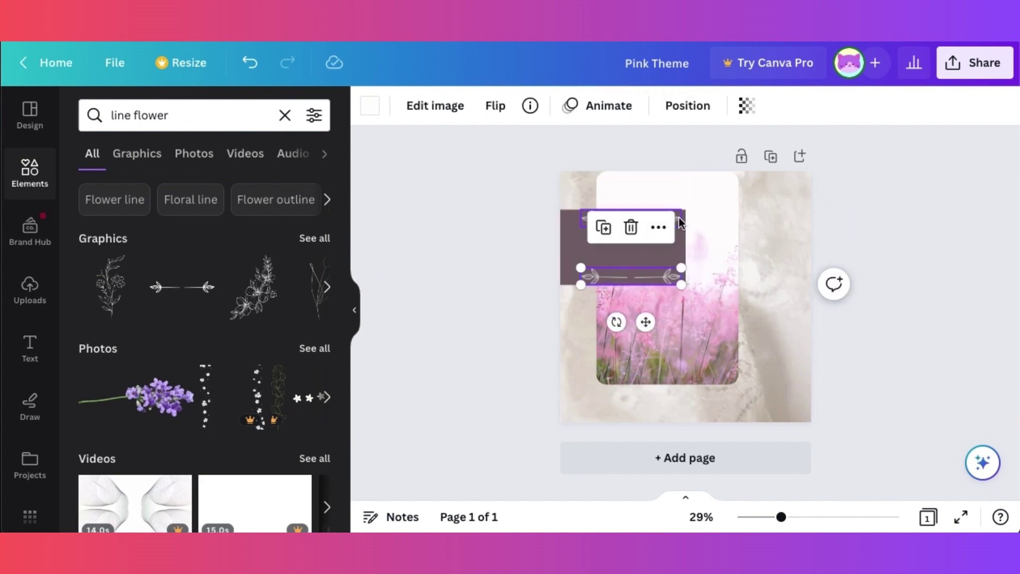
left_click_drag(650, 270, 628, 277)
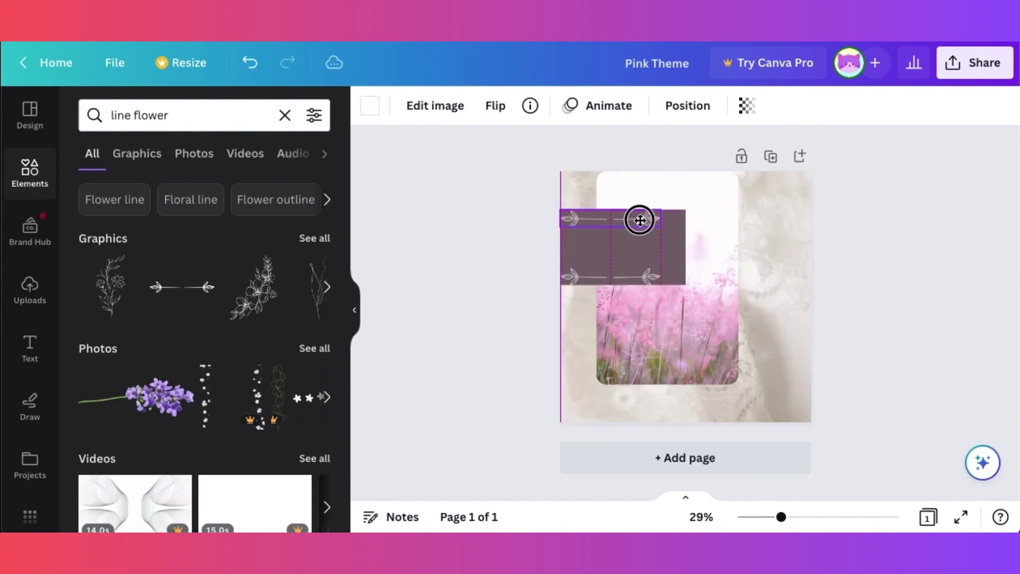
left_click(672, 250)
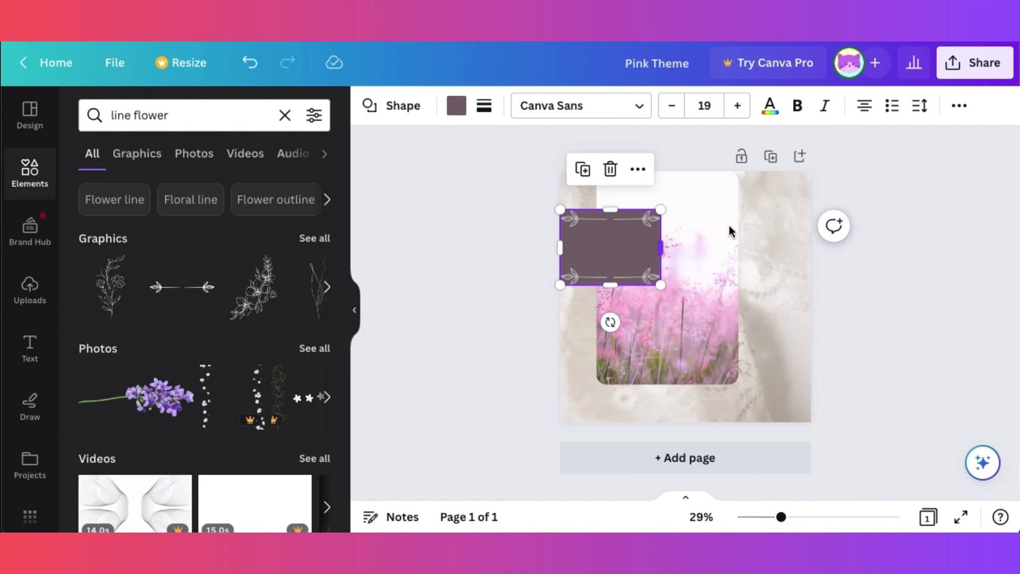
- Find a free single bloom among the "Pink rose" graphics and place it, reduced, at the mauve card's lower-left corner
left_click(285, 115)
type("pink flower")
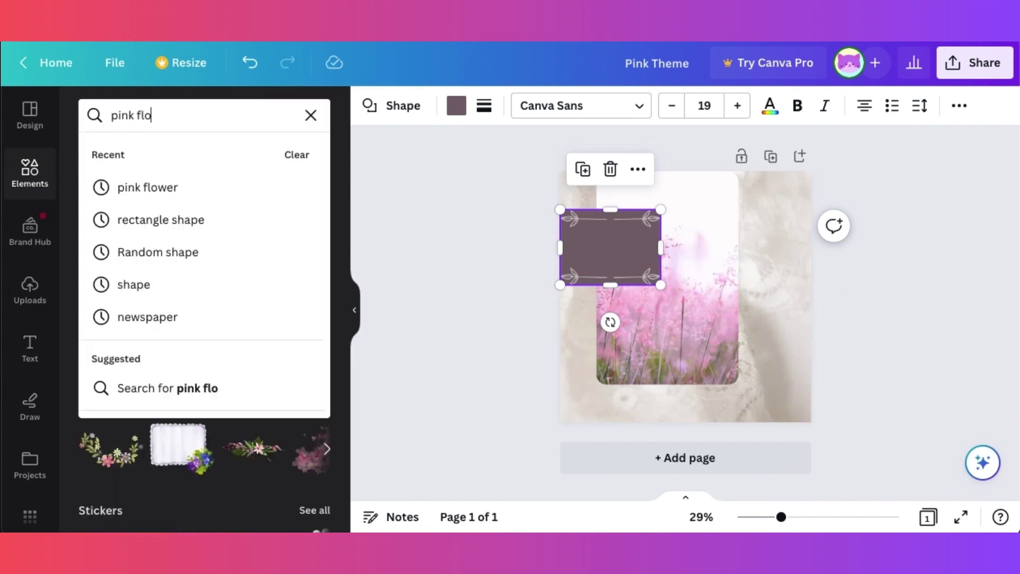
key("Return")
left_click(194, 199)
left_click(315, 239)
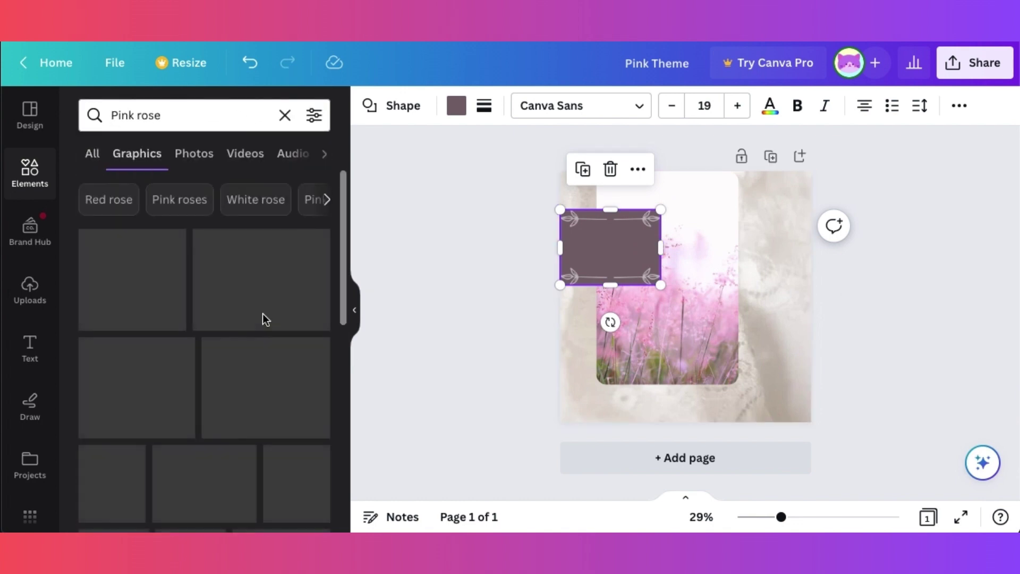
scroll(219, 380, "down", 5)
scroll(219, 382, "down", 3)
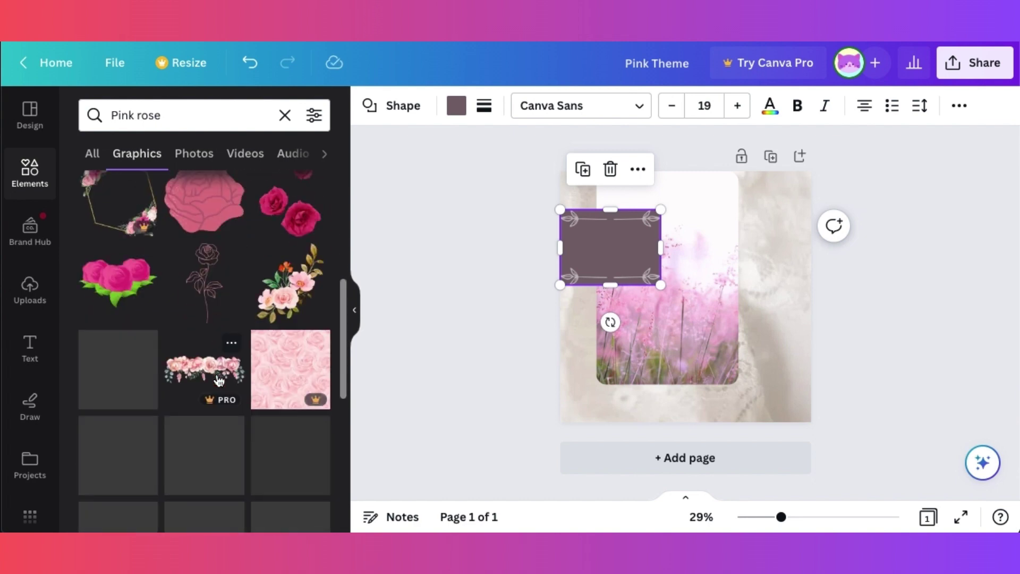
left_click(290, 337)
left_click_drag(782, 399, 712, 323)
left_click_drag(703, 286, 595, 242)
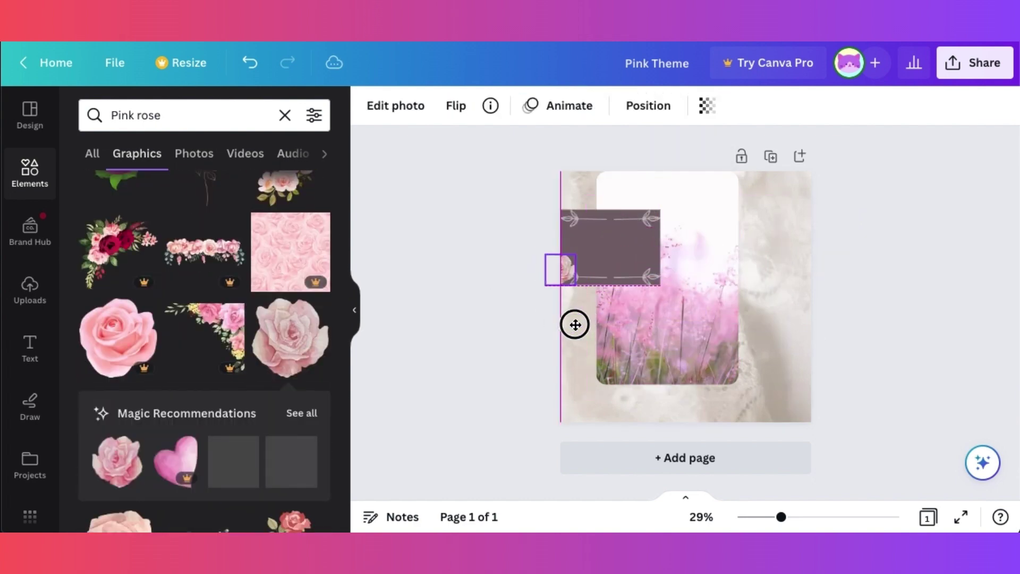
left_click_drag(575, 325, 580, 324)
- Add the rose bouquet graphic, reduced, at the card's upper-left corner and move the single rose to its lower-right corner
scroll(251, 397, "down", 3)
left_click_drag(200, 417, 683, 296)
left_click_drag(780, 345, 597, 276)
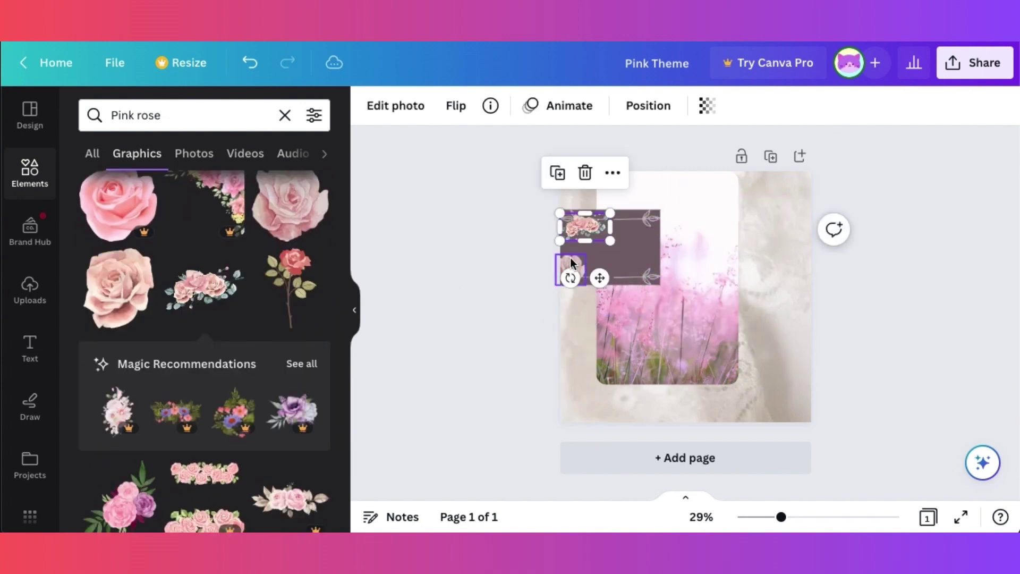
left_click(572, 264)
left_click_drag(586, 326, 658, 327)
- Search the graphics for "pink background" and add the pink gingham pattern over the meadow photo
left_click(170, 116)
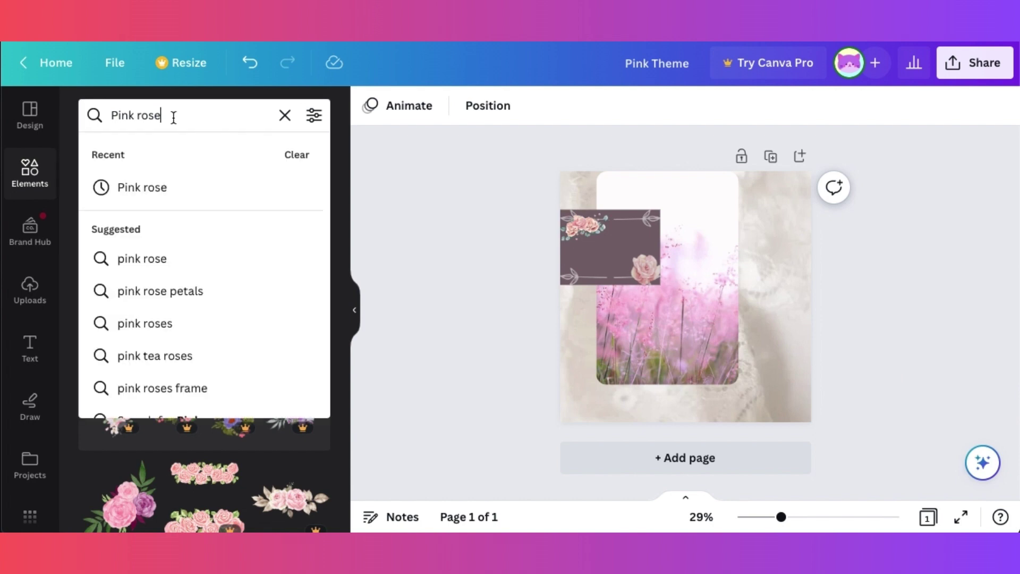
key("ctrl+a")
type("pink background")
key("Return")
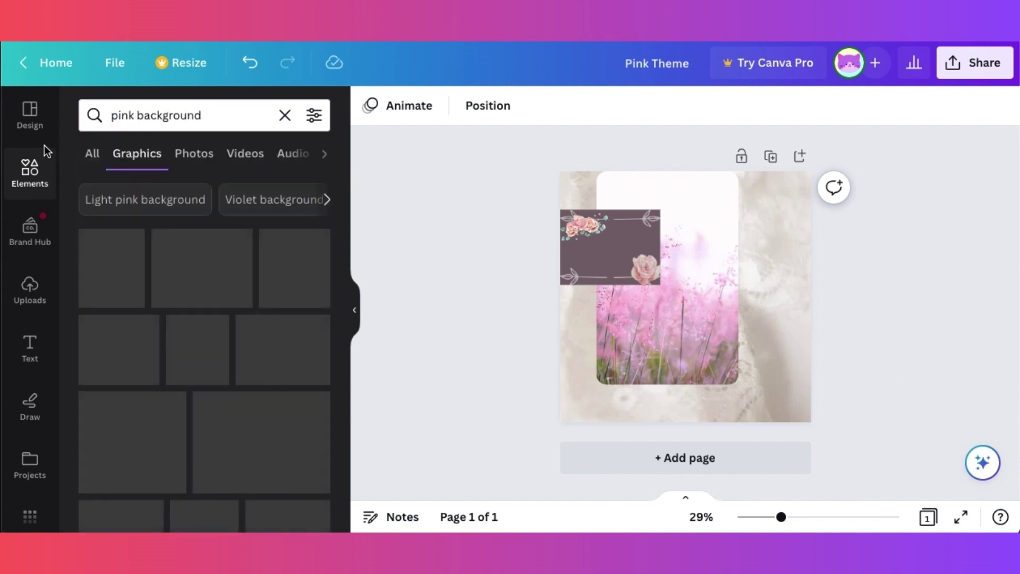
scroll(214, 347, "down", 2)
left_click_drag(298, 444, 656, 314)
- Send the pink gingham square backward until it sits behind the mauve card and its decorations
right_click(657, 313)
mouse_move(681, 332)
left_click(521, 406)
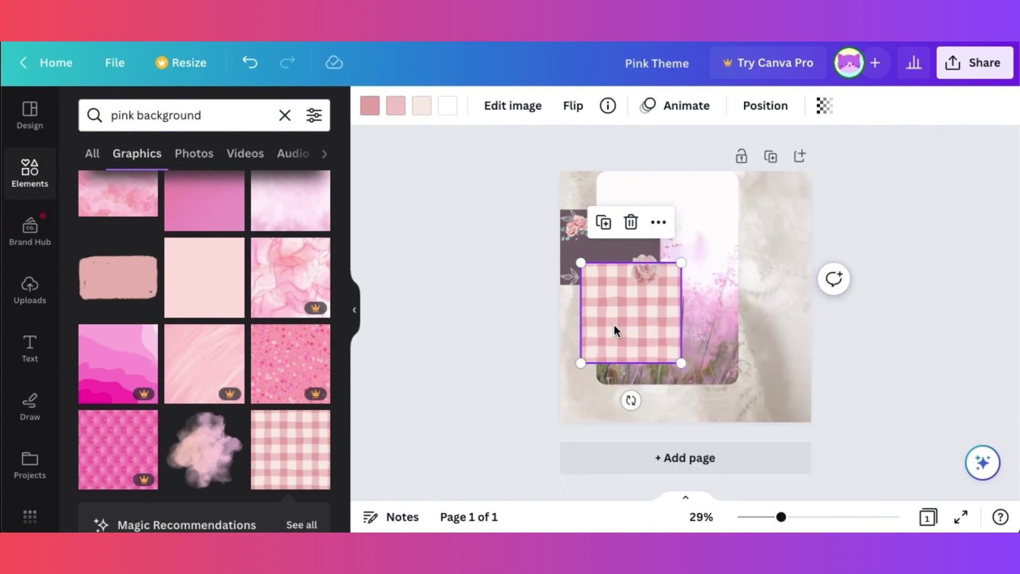
right_click(615, 325)
mouse_move(640, 332)
left_click(498, 405)
right_click(616, 323)
left_click(534, 402)
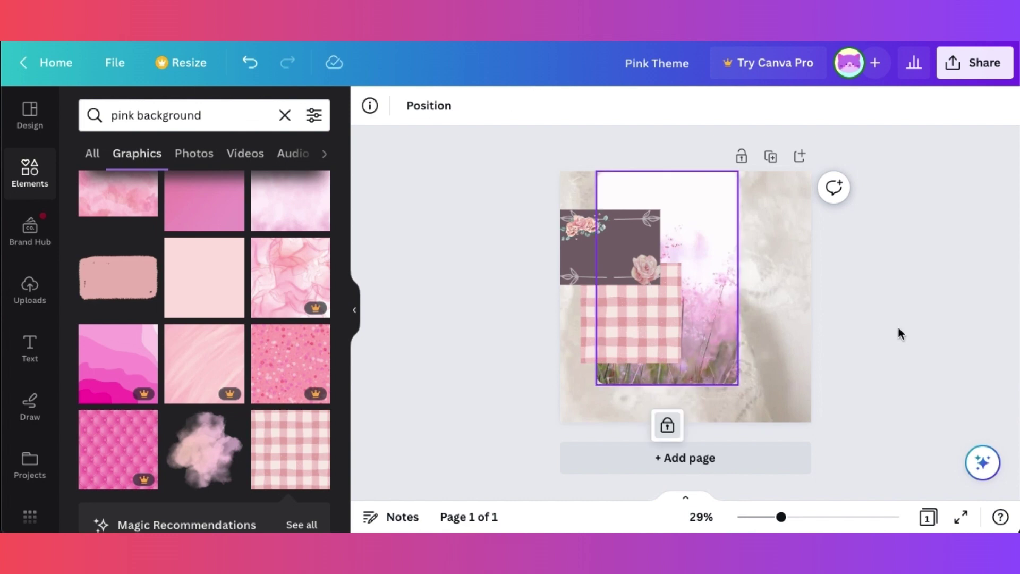
- Search the graphics for "lace border" and place the narrow white lace strip with beaded edging near the meadow photo's upper edge
left_click(284, 122)
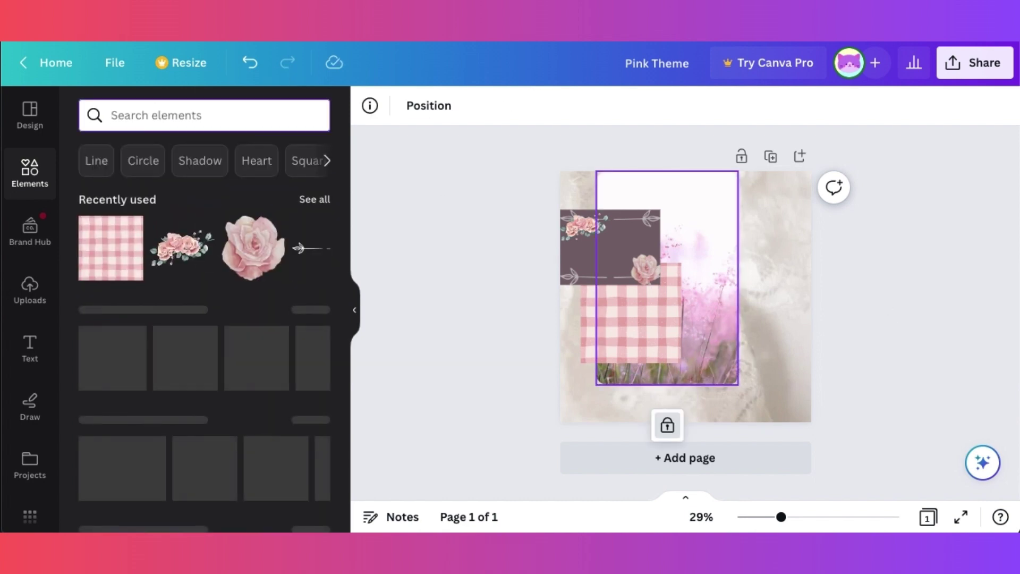
type("las")
key("Return")
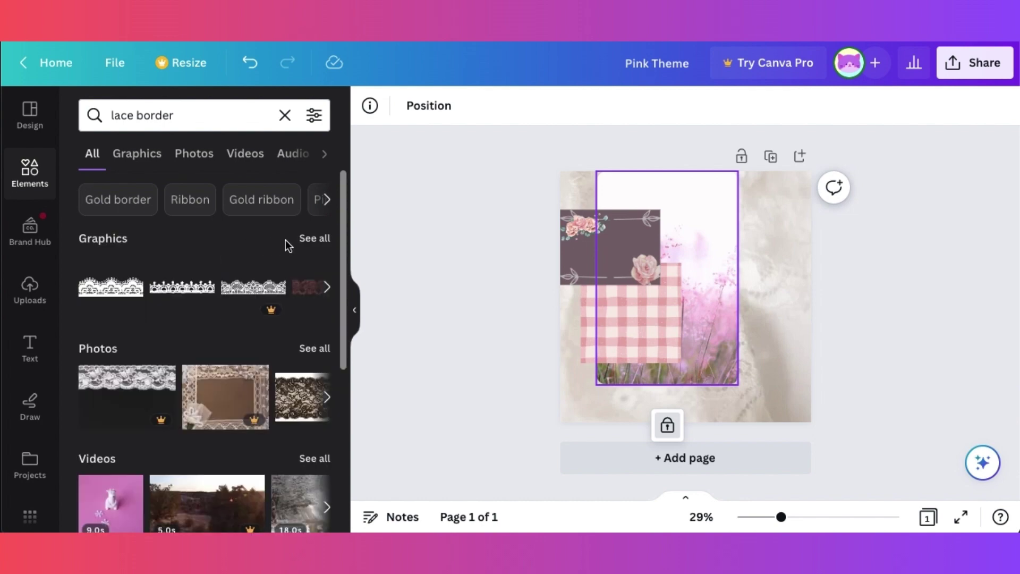
left_click(301, 237)
scroll(208, 326, "down", 10)
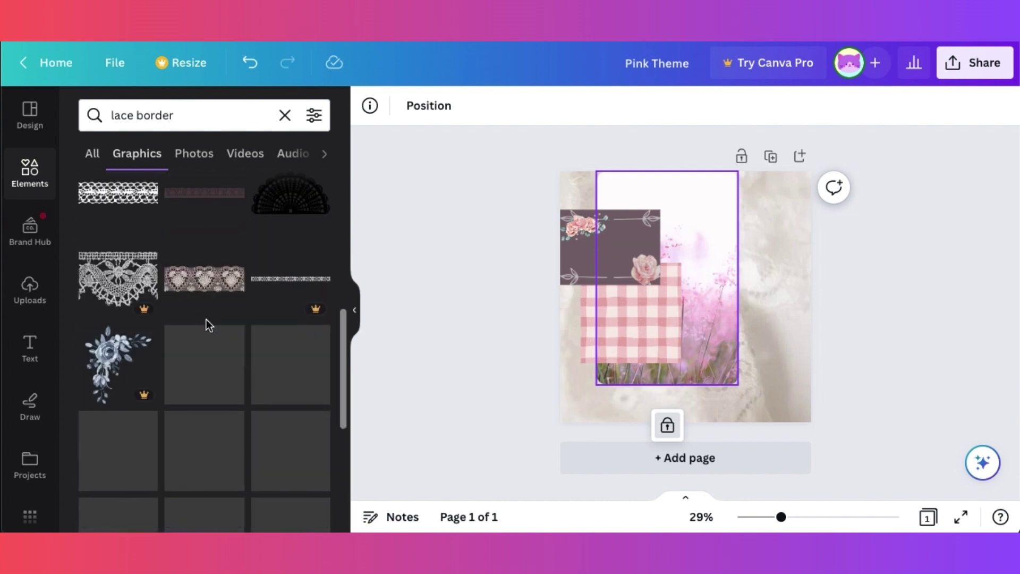
scroll(208, 327, "down", 10)
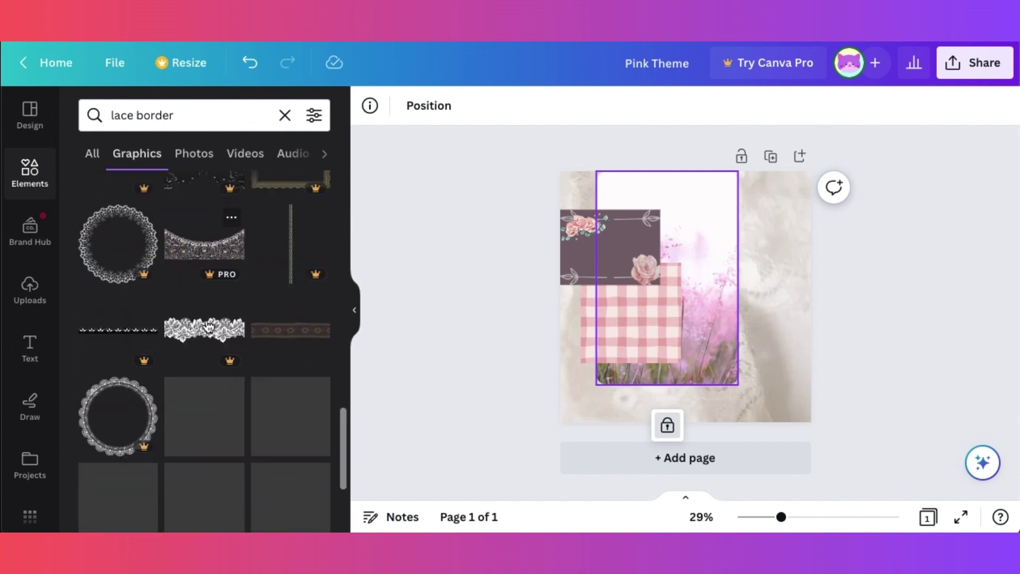
scroll(208, 327, "down", 5)
scroll(208, 326, "up", 20)
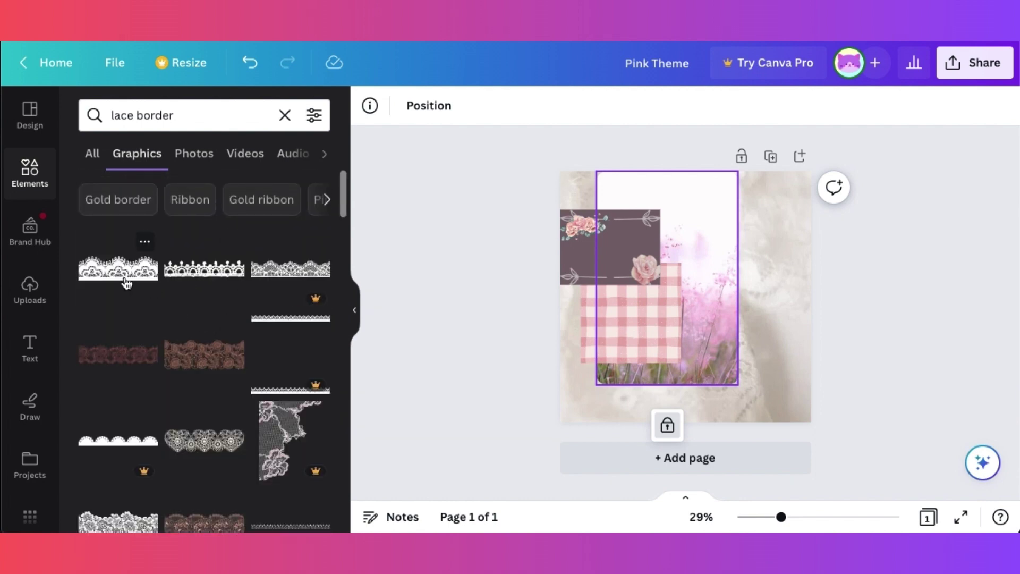
left_click(205, 269)
left_click_drag(685, 293, 689, 238)
- Recolour the lace strip with the deepest red of the rose's photo colours and shrink it to about half its length
left_click(370, 106)
left_click(225, 204)
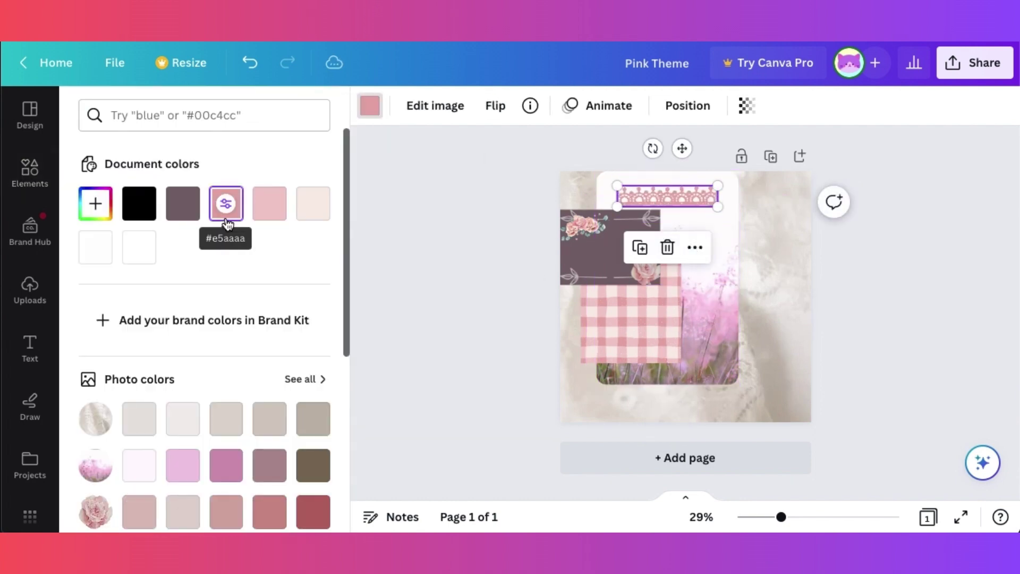
scroll(308, 374, "down", 3)
left_click_drag(718, 185, 668, 189)
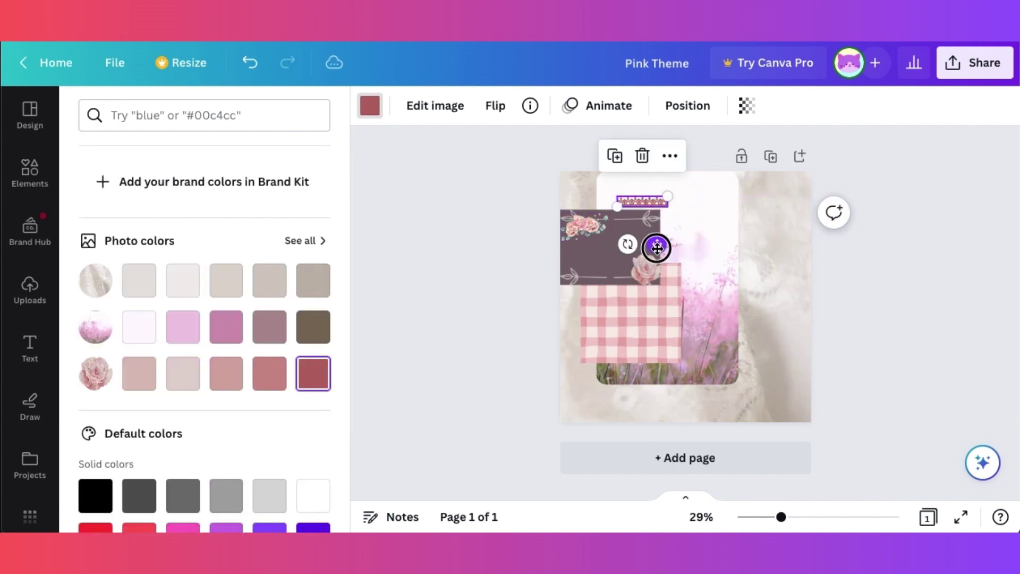
- Build the upper, lower and right sides of a lace frame from duplicated two-strip lace rows
left_click(650, 195, "shift")
key("ctrl+d")
left_click_drag(689, 239, 690, 349)
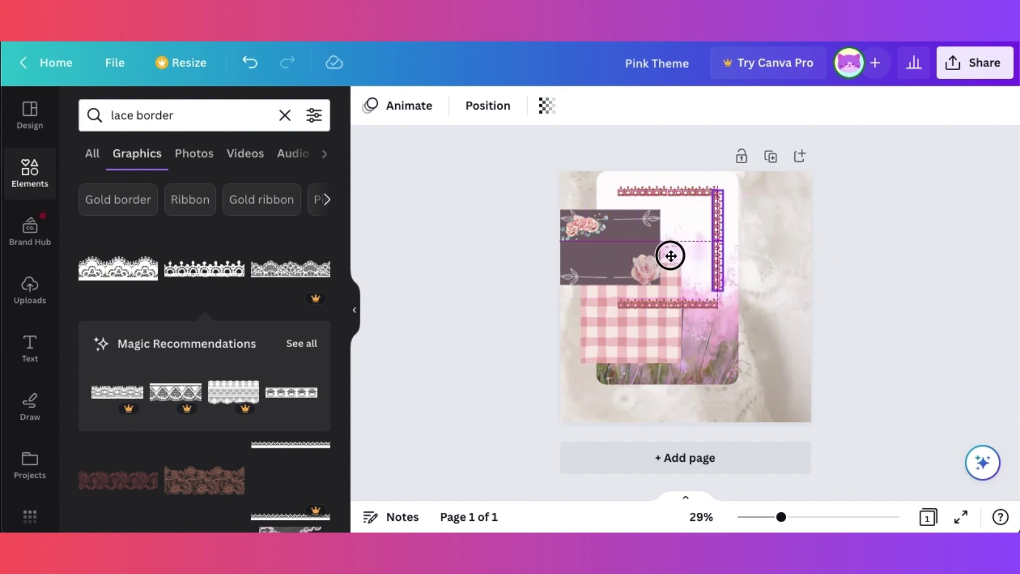
- Try to lengthen the vertical lace side downward with an extra strip, and delete that strip
left_click(731, 305)
left_click(717, 282)
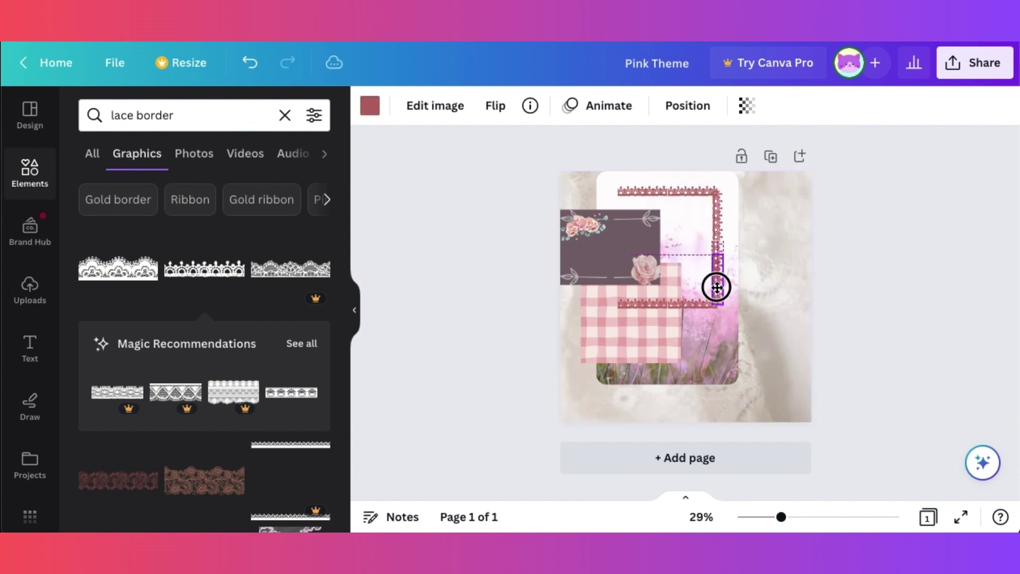
scroll(713, 329, "up", 5)
scroll(772, 186, "up", 1)
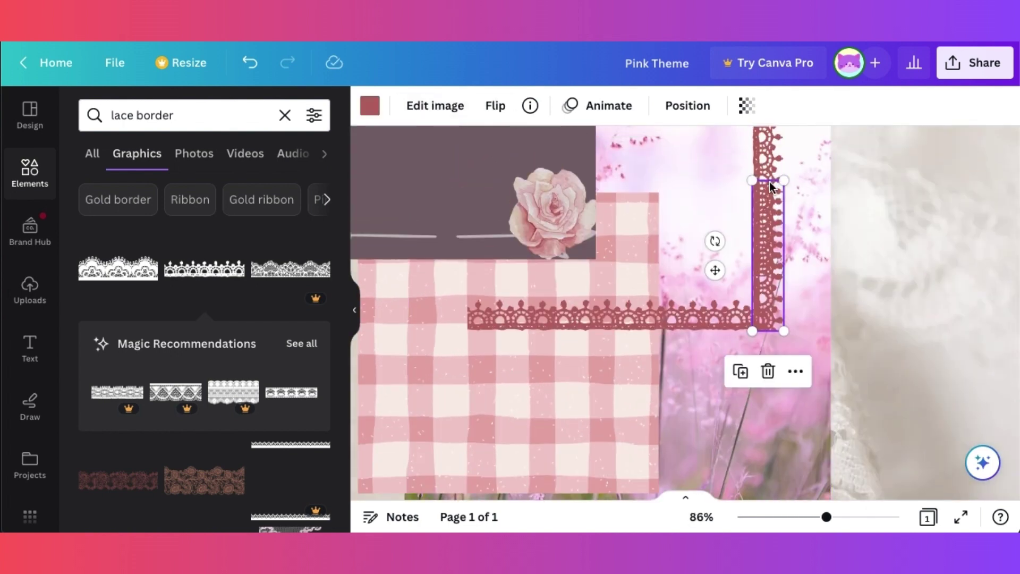
key("Delete")
- Move both strips of the lower lace row up to meet the vertical side's lower end
left_click(694, 319)
left_click(599, 324, "shift")
left_click_drag(633, 367, 640, 329)
left_click(727, 381)
- Flip both strips of the lower lace row vertically so their scallops point down, away from the frame
left_click(722, 282)
left_click(495, 106)
left_click(533, 184)
left_click(533, 273)
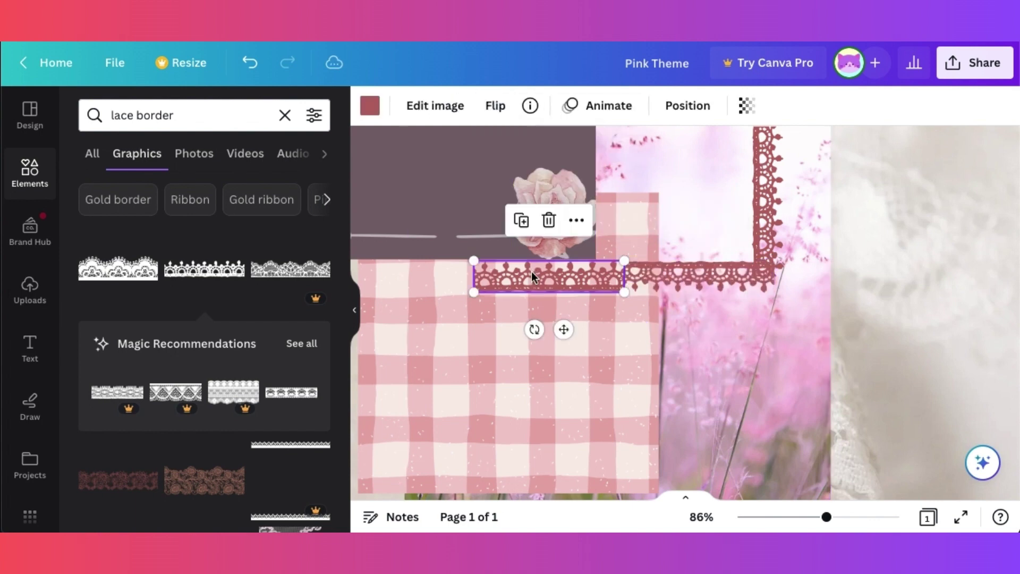
left_click(496, 106)
left_click(524, 186)
- Duplicate the two strips of the frame's right lace side and place the copy as its left side
scroll(769, 247, "down", 3)
left_click(743, 277)
left_click(741, 234, "shift")
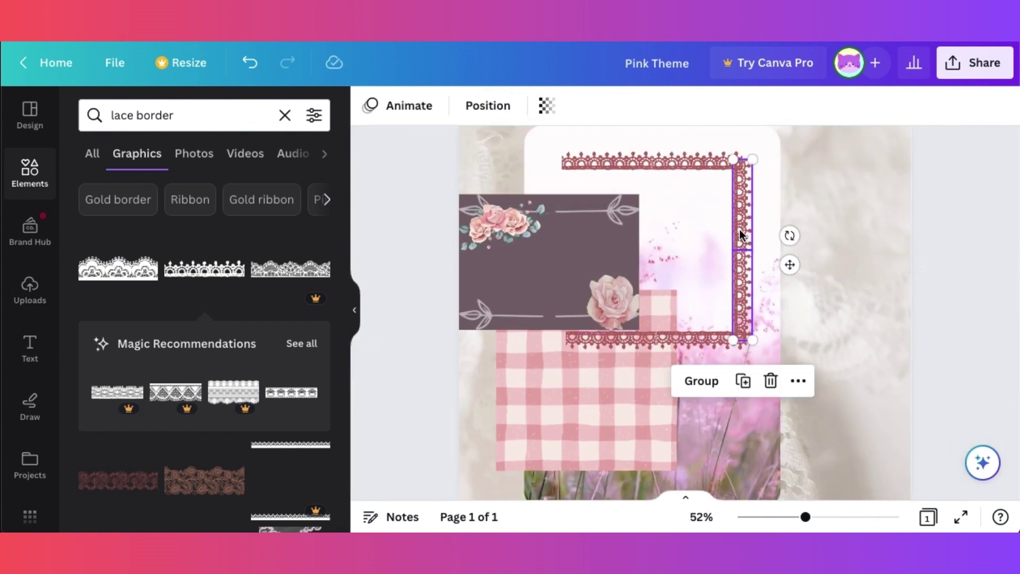
key("ctrl+d")
left_click_drag(742, 239, 641, 293)
- Flip the strips of the frame's left lace side horizontally so their scallops face outward
left_click(562, 295)
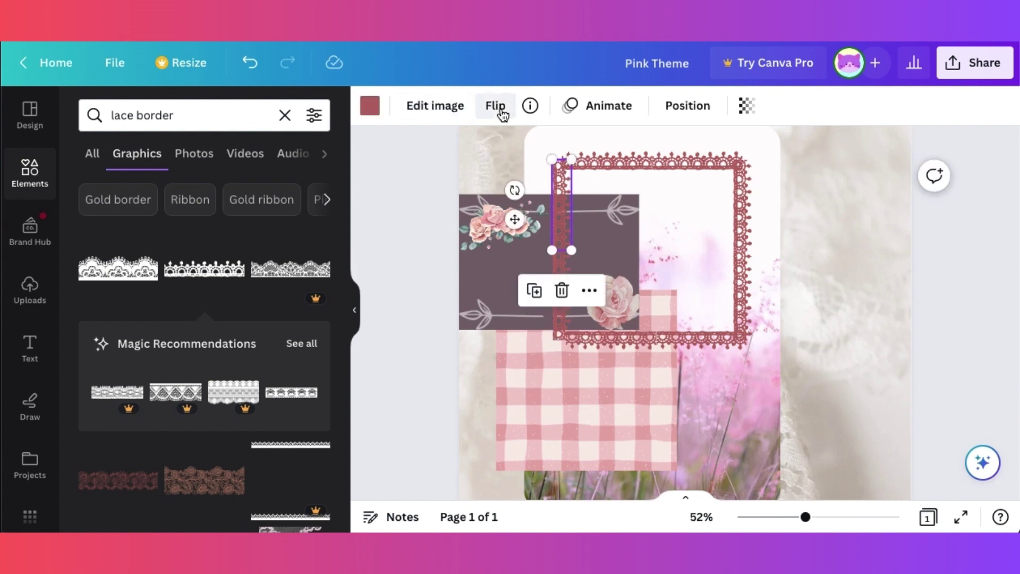
left_click(496, 105)
left_click(513, 178)
left_click(436, 292)
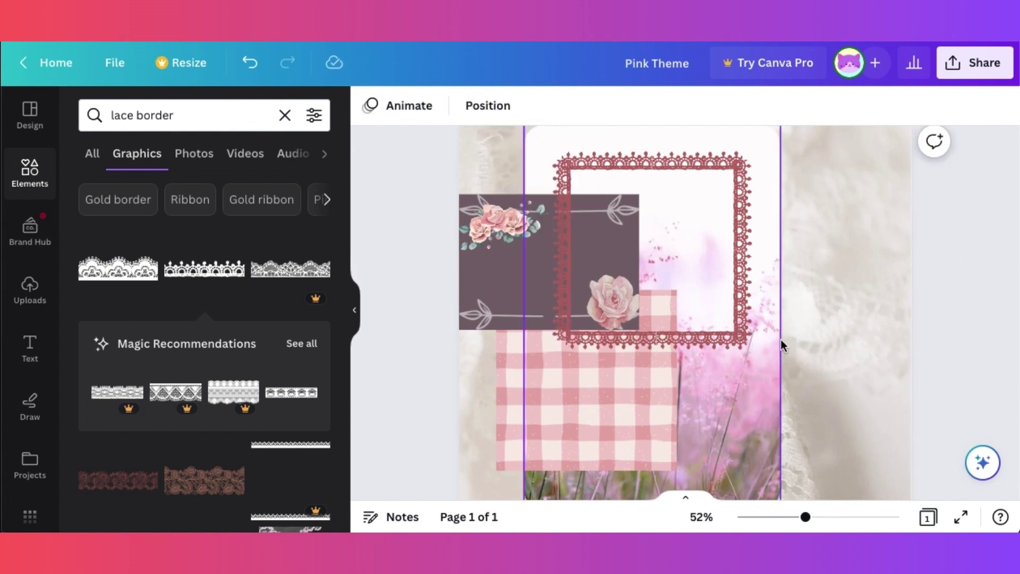
- Search the graphics for "round", try a brown circle with an offset outline ring, and delete it
left_click(193, 117)
type("round")
key("Return")
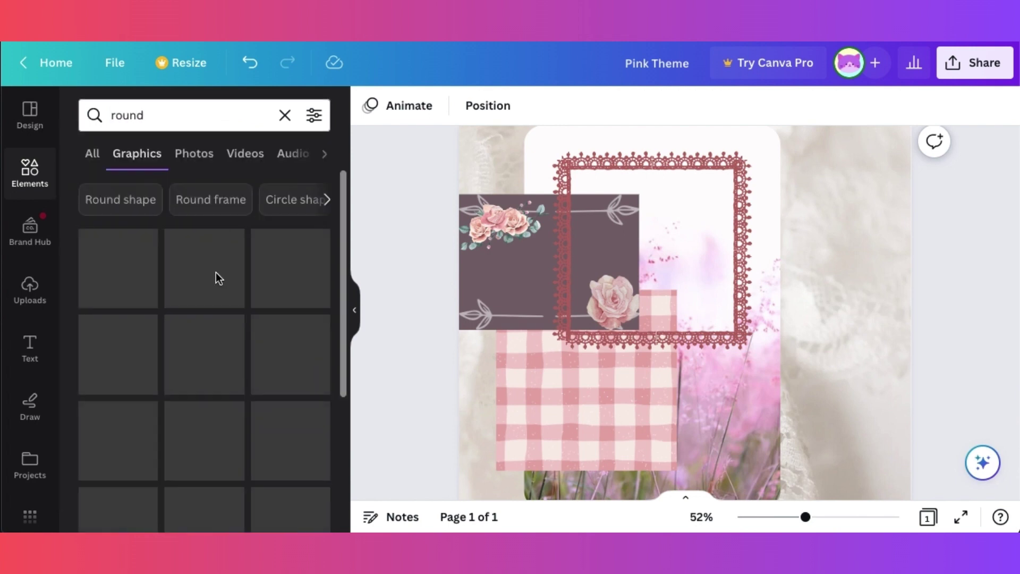
scroll(211, 362, "down", 2)
scroll(209, 356, "down", 10)
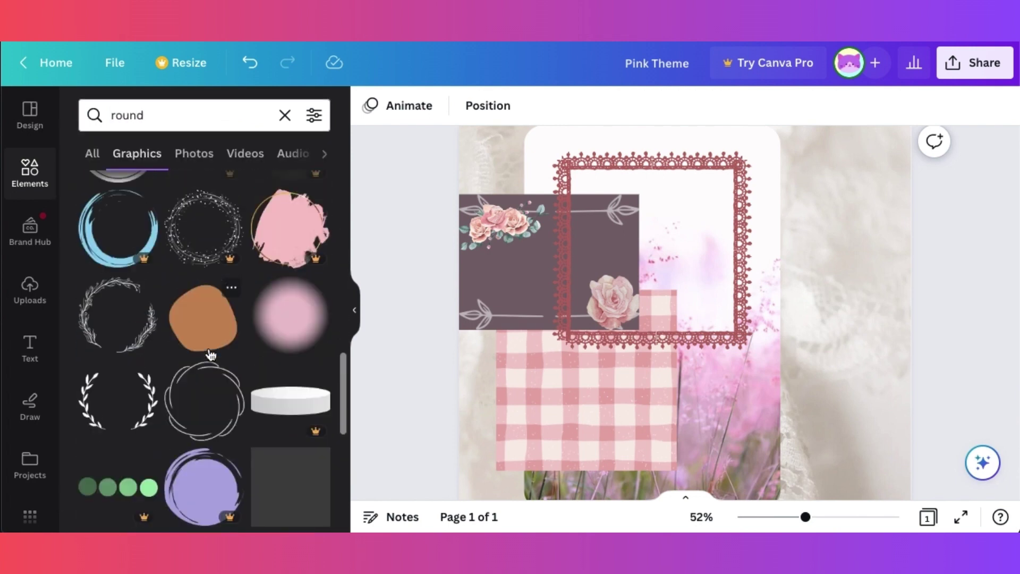
scroll(209, 349, "down", 4)
left_click(290, 398)
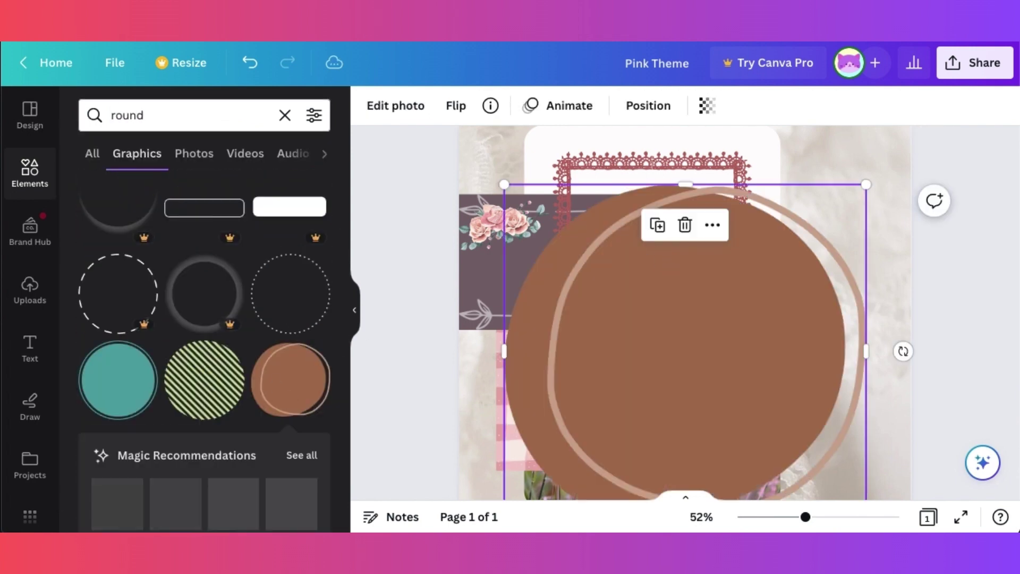
scroll(787, 382, "down", 2)
left_click_drag(866, 429, 646, 228)
scroll(606, 250, "up", 2)
key("Delete")
scroll(207, 330, "down", 10)
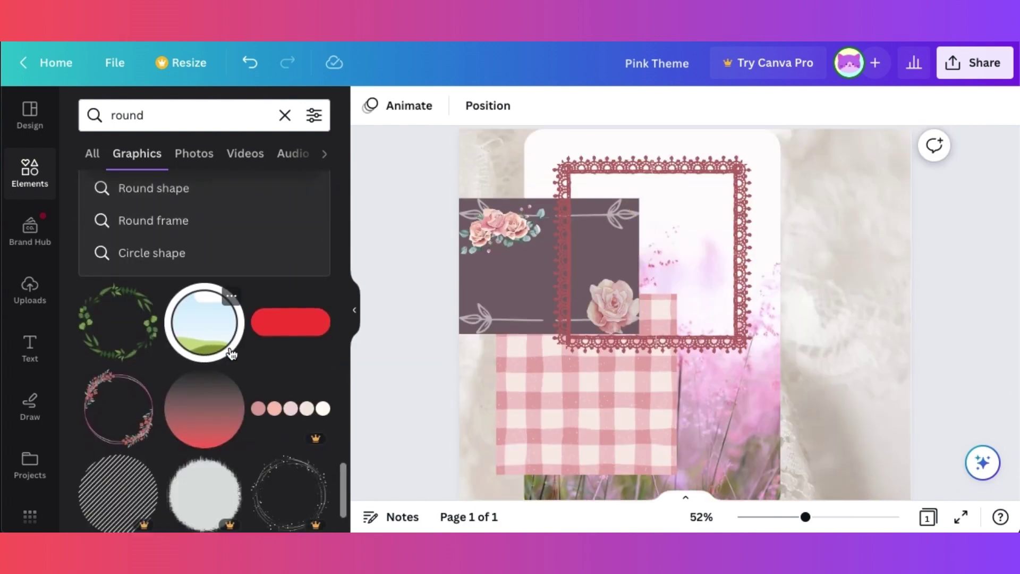
- Search the graphics for "oval", add the solid white oval, turn it nearly upright and move it over the lace frame
double_click(192, 113)
type("oval")
key("Return")
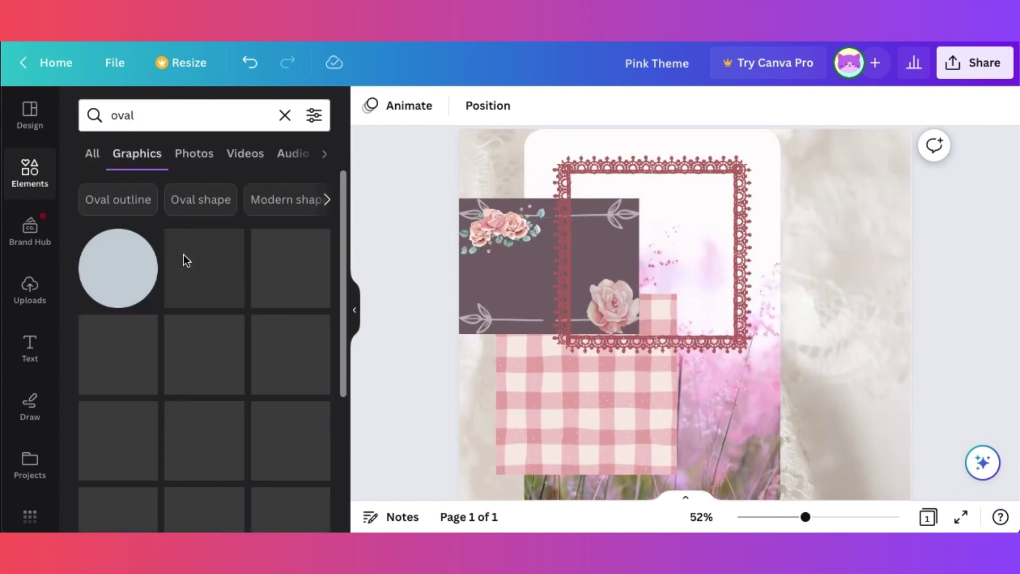
left_click(216, 277)
left_click_drag(682, 456, 612, 357)
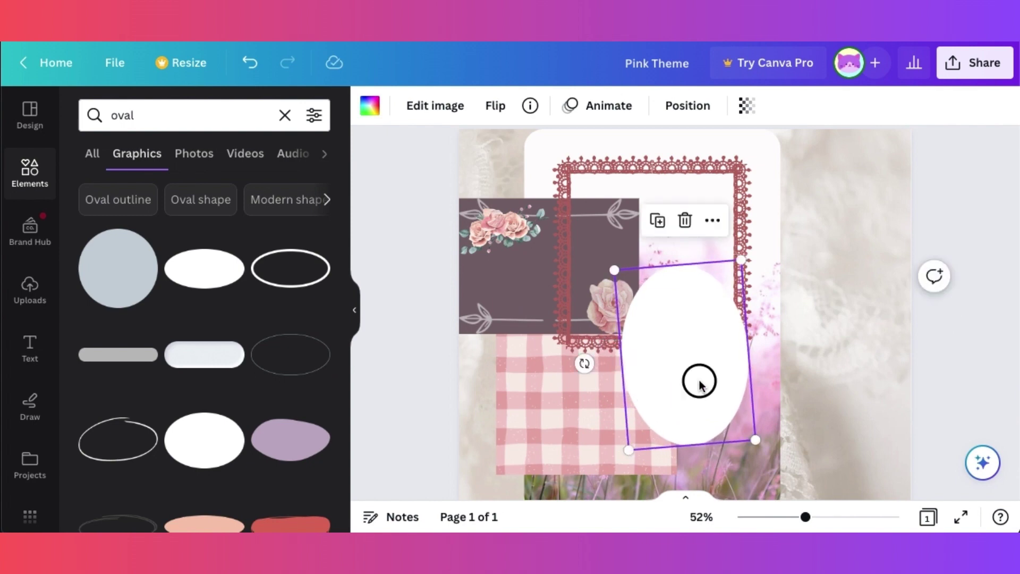
left_click_drag(700, 383, 686, 295)
- Recolour the white oval with the light pink from the document colours
left_click(370, 105)
left_click(227, 203)
left_click(313, 203)
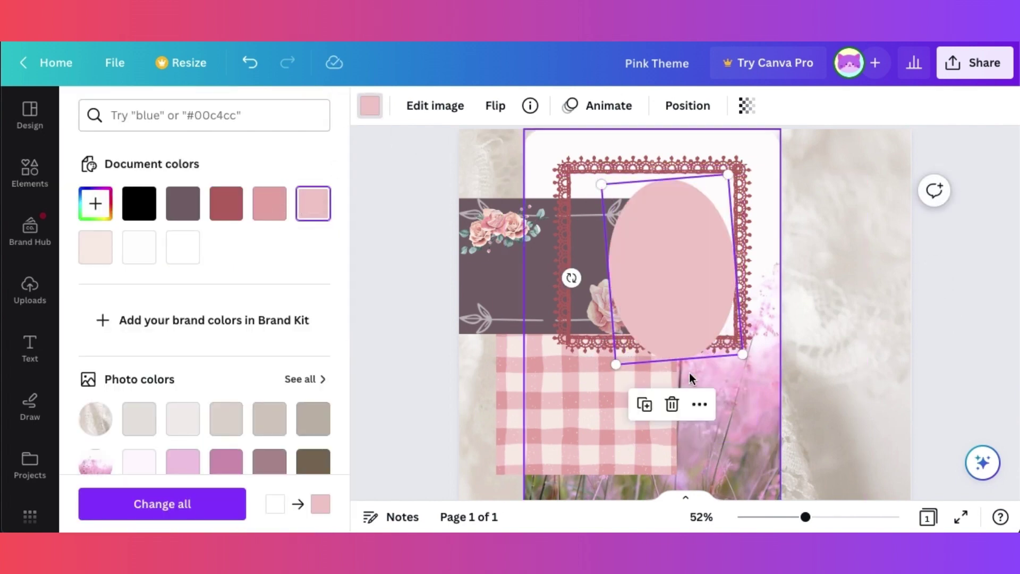
- Shrink the pink oval to fit inside the lace frame, straighten it upright and position it there
left_click_drag(743, 354, 701, 309)
left_click_drag(653, 256, 680, 256)
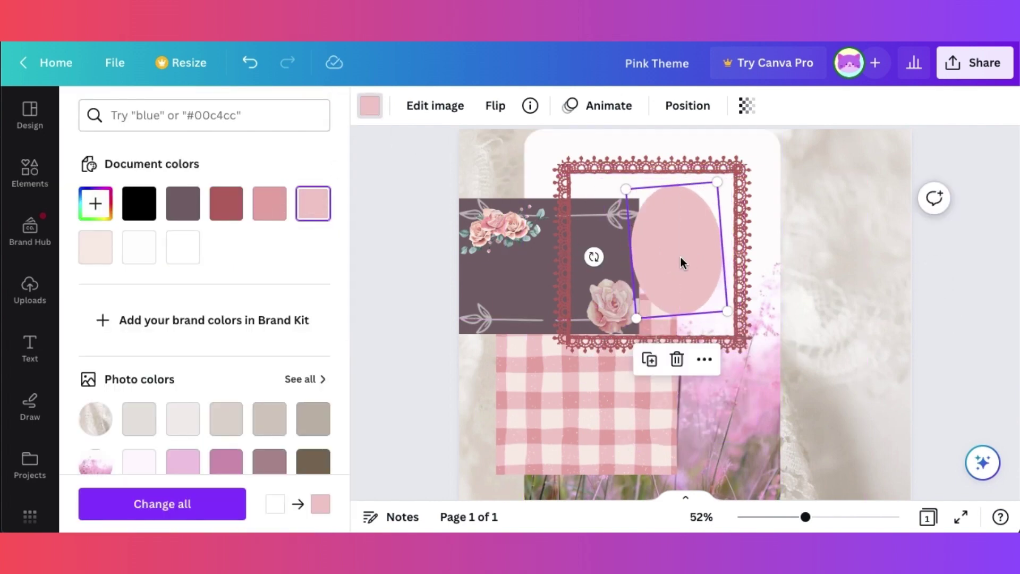
left_click_drag(636, 319, 614, 336)
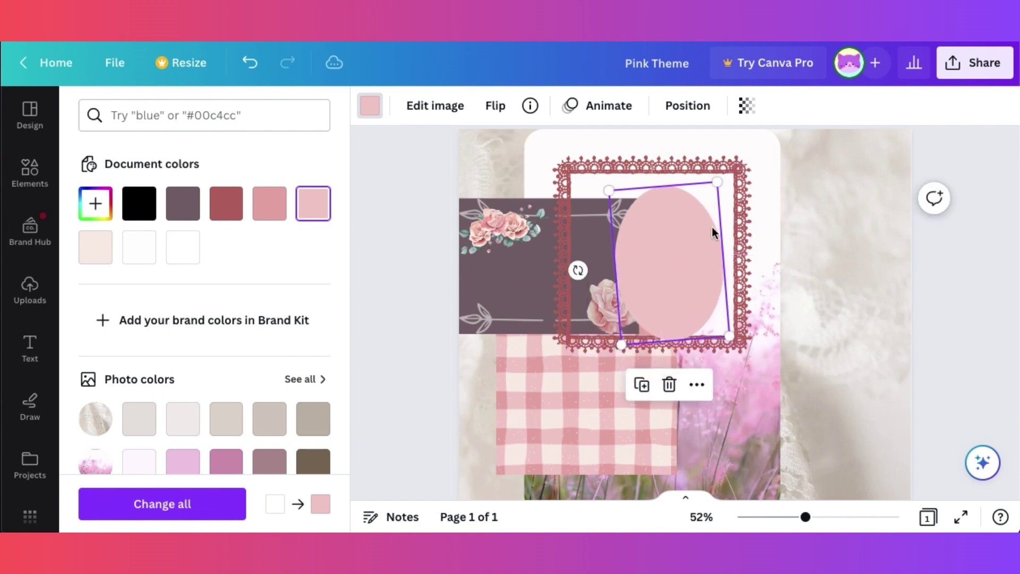
left_click_drag(579, 270, 578, 263)
left_click_drag(691, 272, 683, 261)
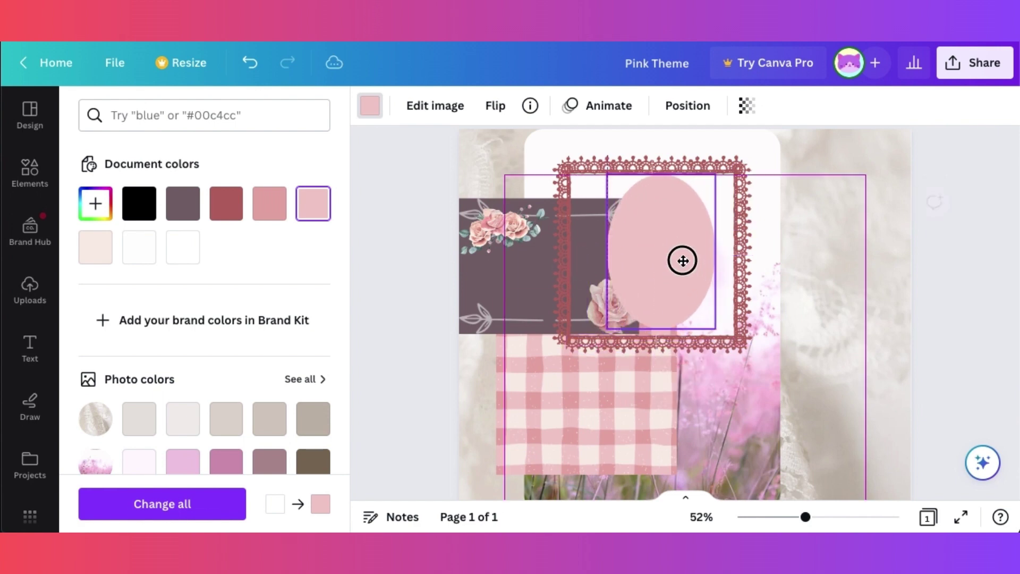
left_click(952, 365)
scroll(887, 320, "down", 2)
scroll(887, 320, "down", 1)
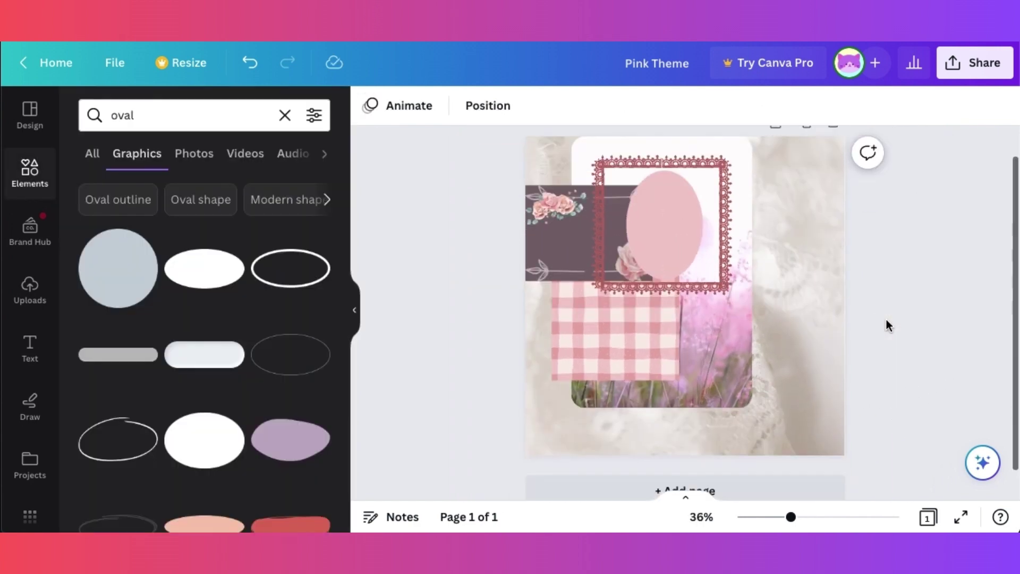
- Search the graphics for "pink flower", add the scattered pink petals and move them toward the page's lower-right area
left_click(285, 114)
type("pink flower")
key("Return")
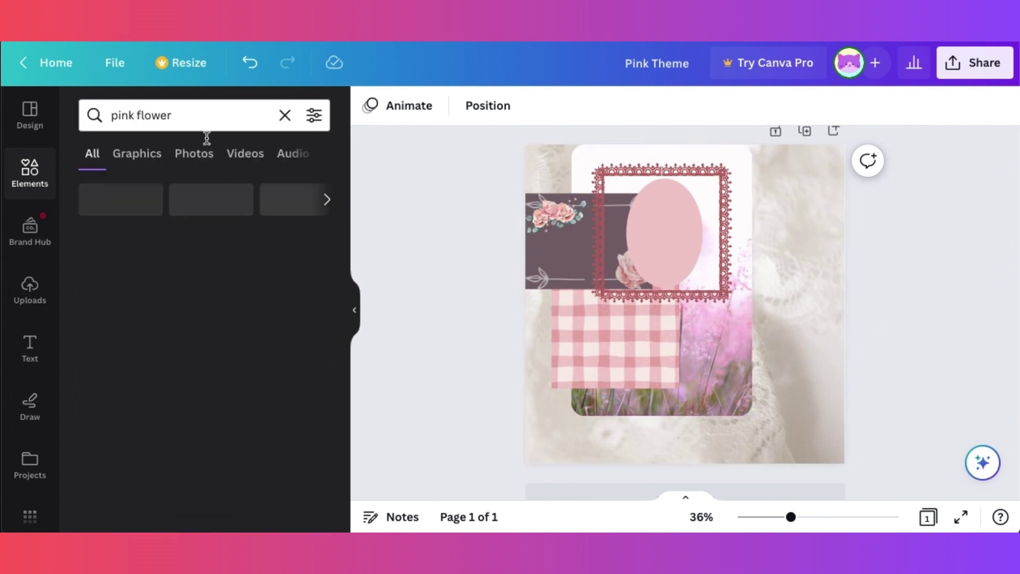
left_click(314, 238)
scroll(316, 336, "down", 3)
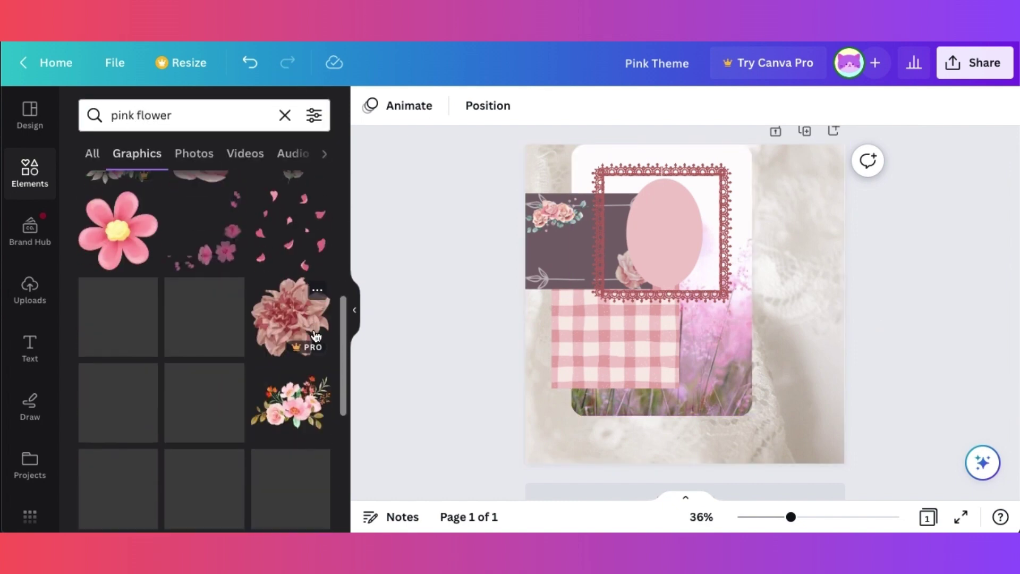
left_click(290, 234)
left_click_drag(714, 321, 781, 394)
- Find the pressed pink flower with dark red stamens among the pink flower graphics and add it to the page
scroll(246, 418, "down", 5)
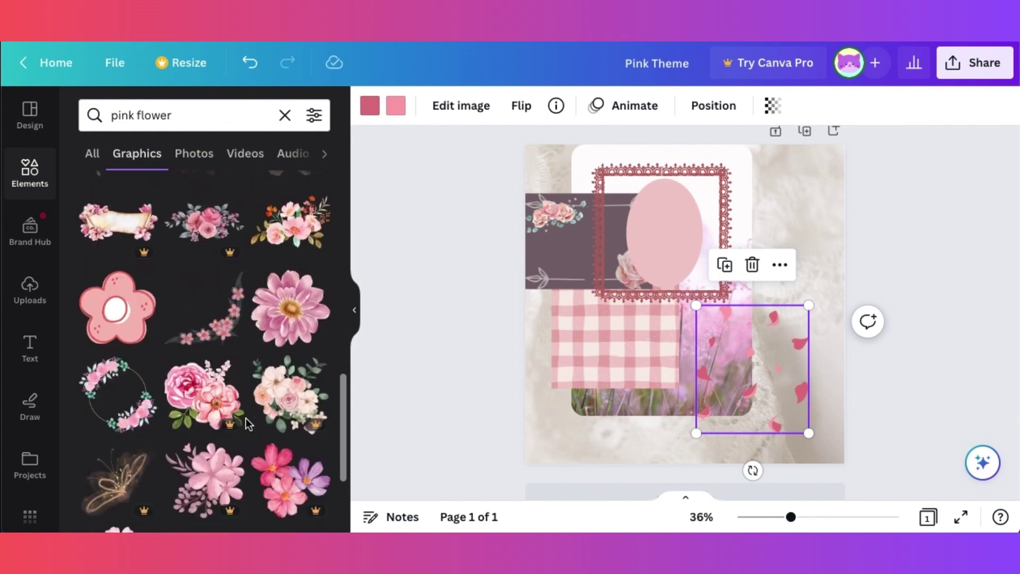
scroll(246, 417, "down", 10)
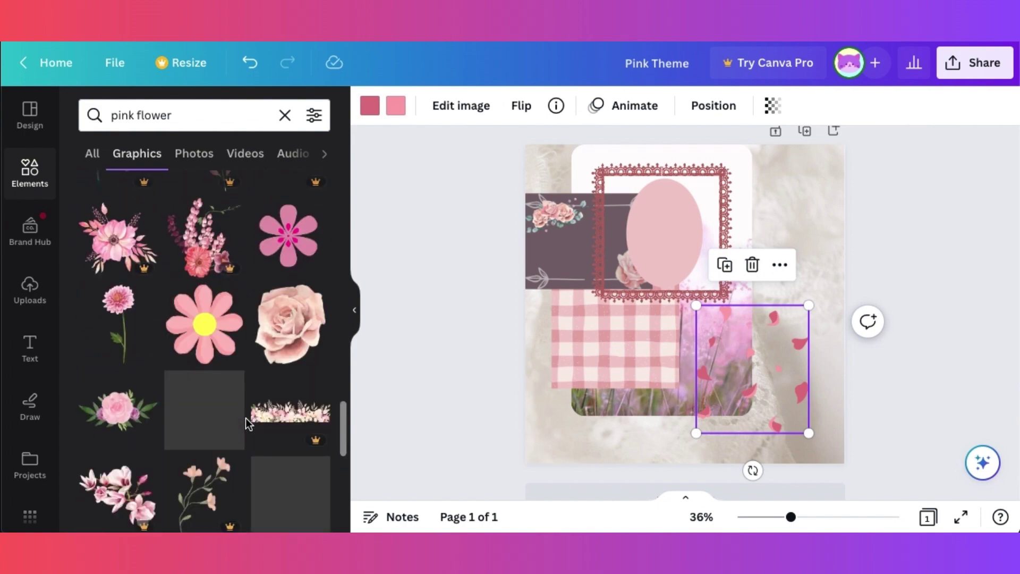
scroll(245, 418, "down", 10)
scroll(246, 418, "up", 11)
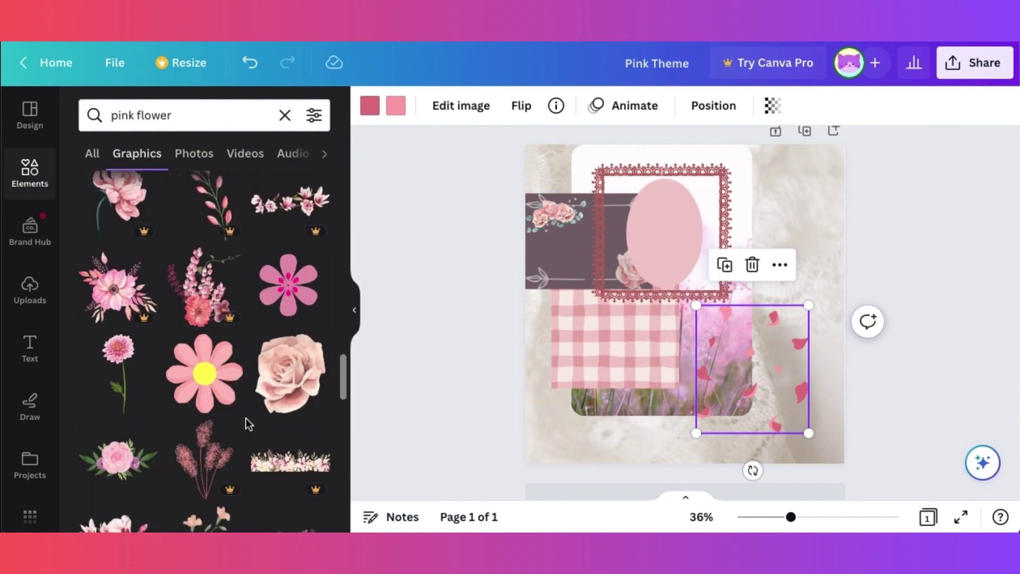
scroll(245, 418, "up", 5)
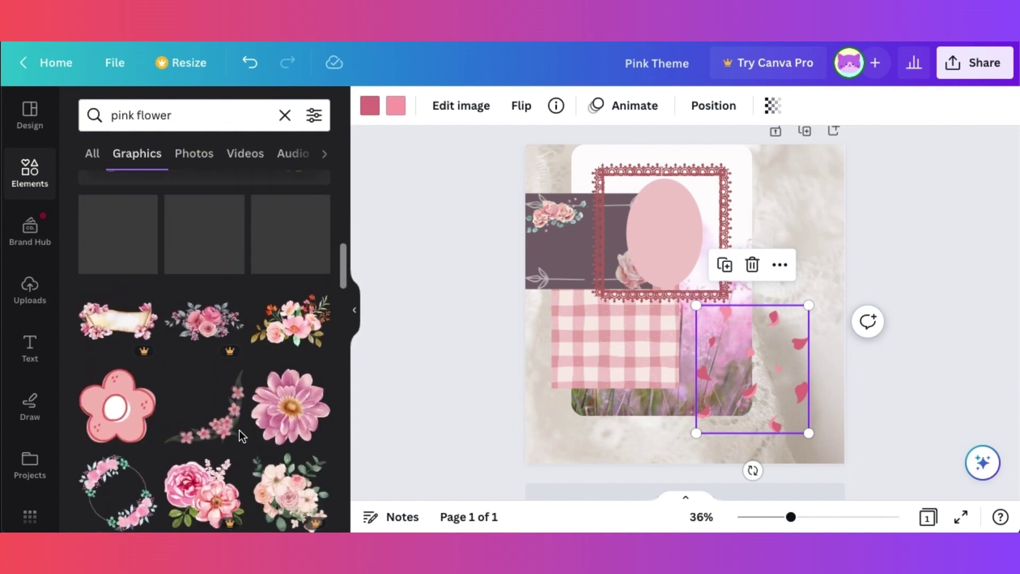
scroll(239, 429, "up", 6)
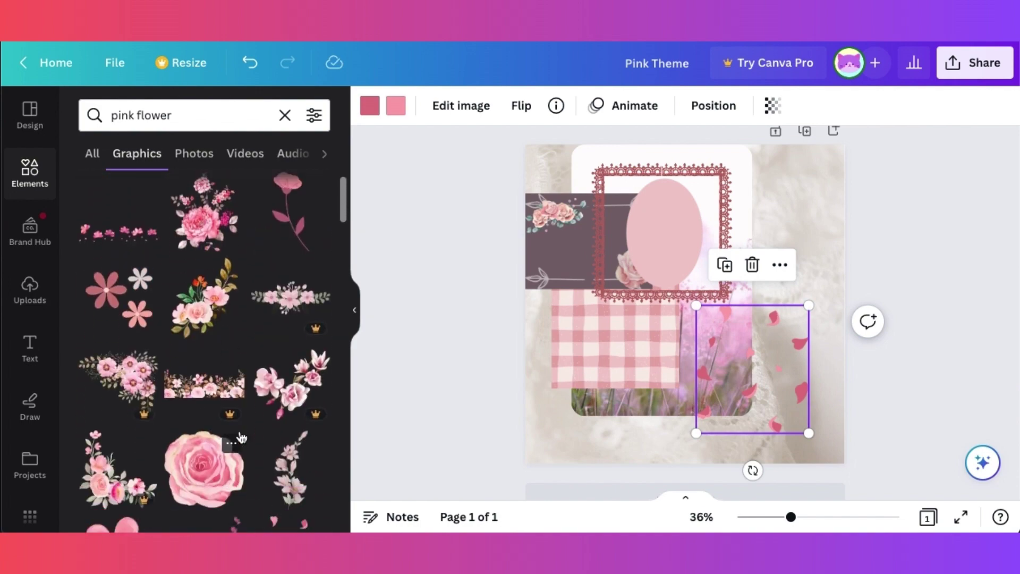
scroll(241, 437, "down", 10)
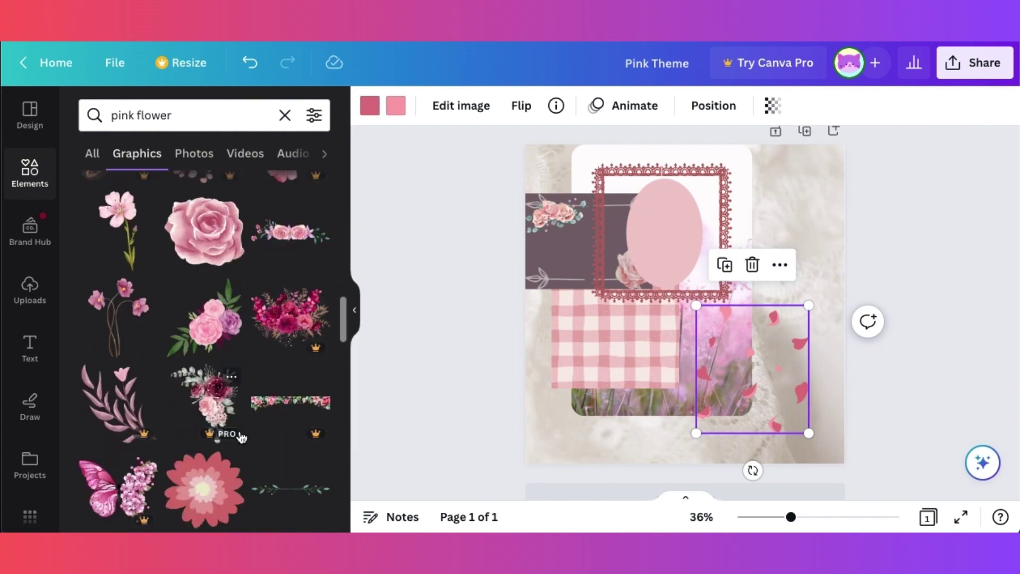
scroll(241, 438, "down", 5)
left_click(217, 335)
- Rotate the pressed flower, shrink it, and place it over the gingham in the page's lower-left corner
left_click_drag(852, 302, 562, 331)
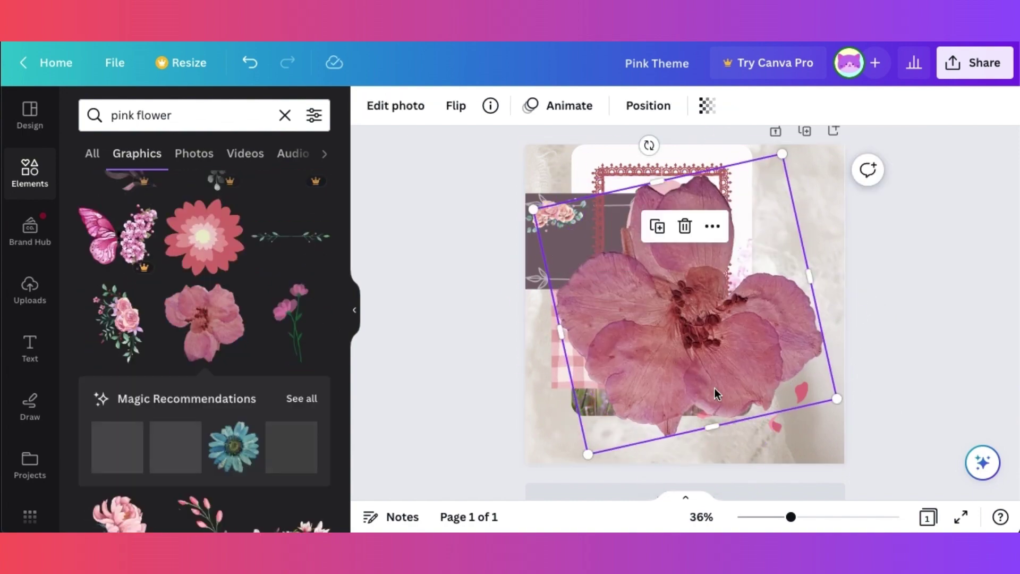
left_click_drag(649, 145, 692, 399)
left_click_drag(721, 302, 652, 347)
left_click_drag(751, 466, 676, 405)
left_click_drag(590, 330, 614, 415)
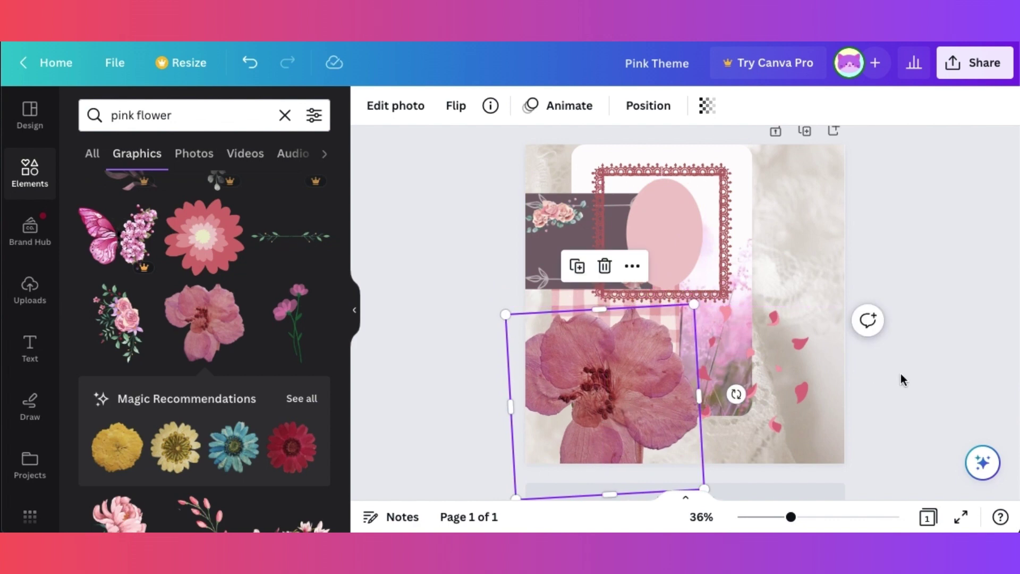
left_click(302, 399)
scroll(304, 398, "down", 4)
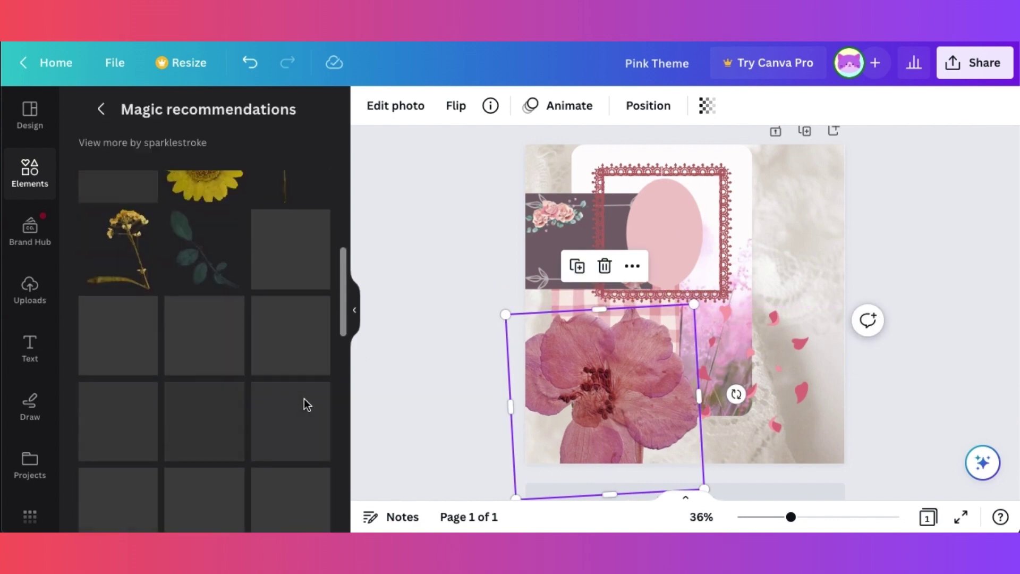
scroll(304, 399, "up", 3)
left_click(103, 112)
- Add the tall pink rose spray along the page's upper right edge and move the scattered petals into the lower-right corner
scroll(247, 360, "down", 10)
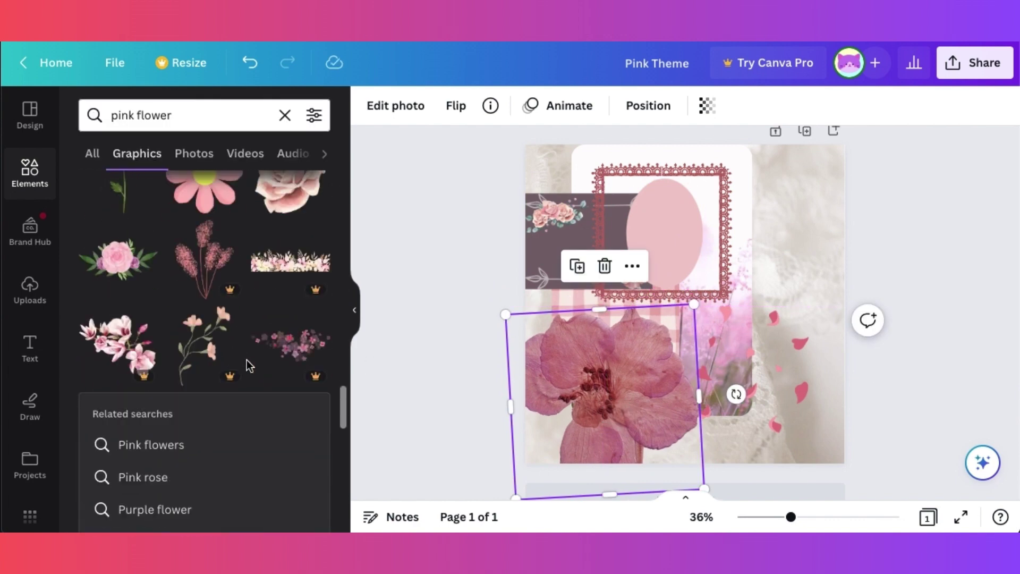
scroll(247, 359, "down", 8)
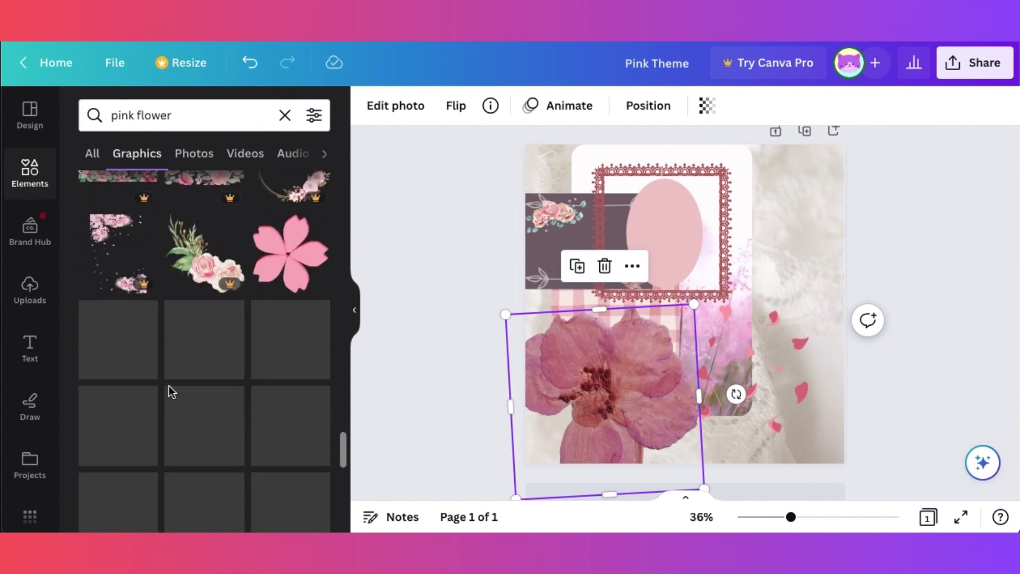
scroll(266, 494, "up", 5)
left_click(129, 364)
left_click_drag(709, 347, 809, 285)
left_click_drag(721, 395, 709, 395)
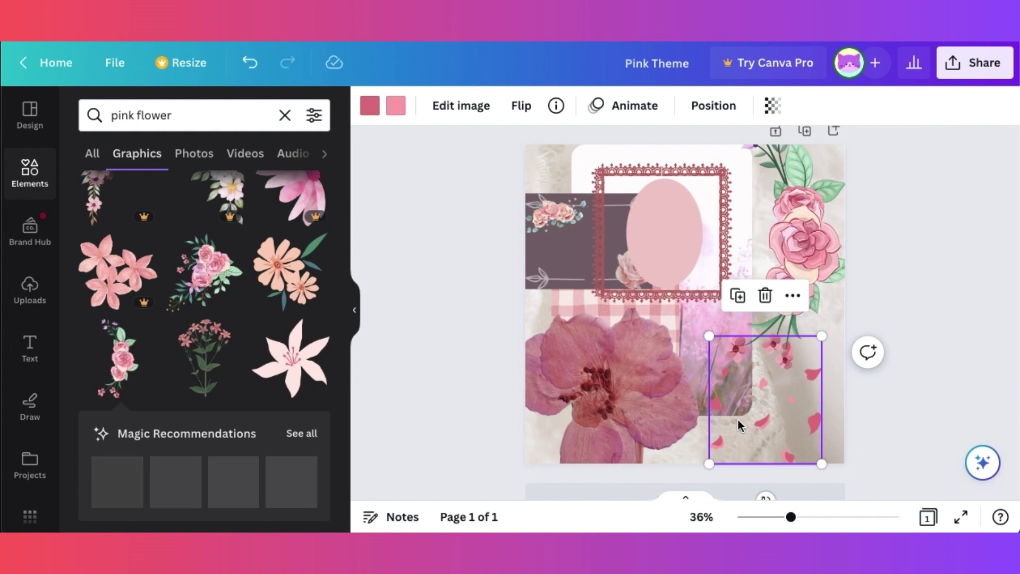
- Search the graphics for "pink bird", try a flamingo near the page's lower-right corner, and delete it
left_click(234, 116)
key("BackSpace")
type("k bird")
key("Return")
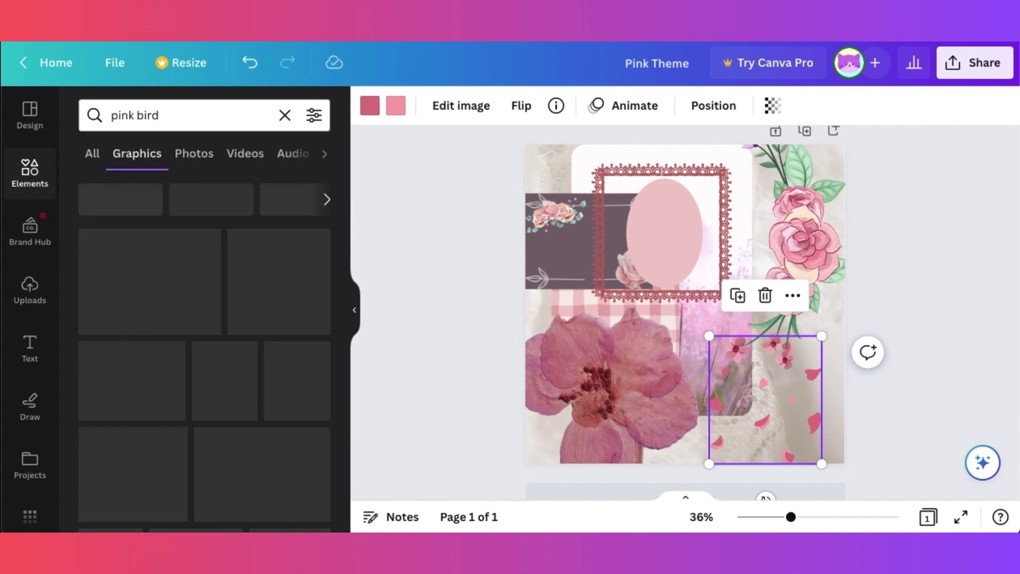
scroll(343, 425, "down", 10)
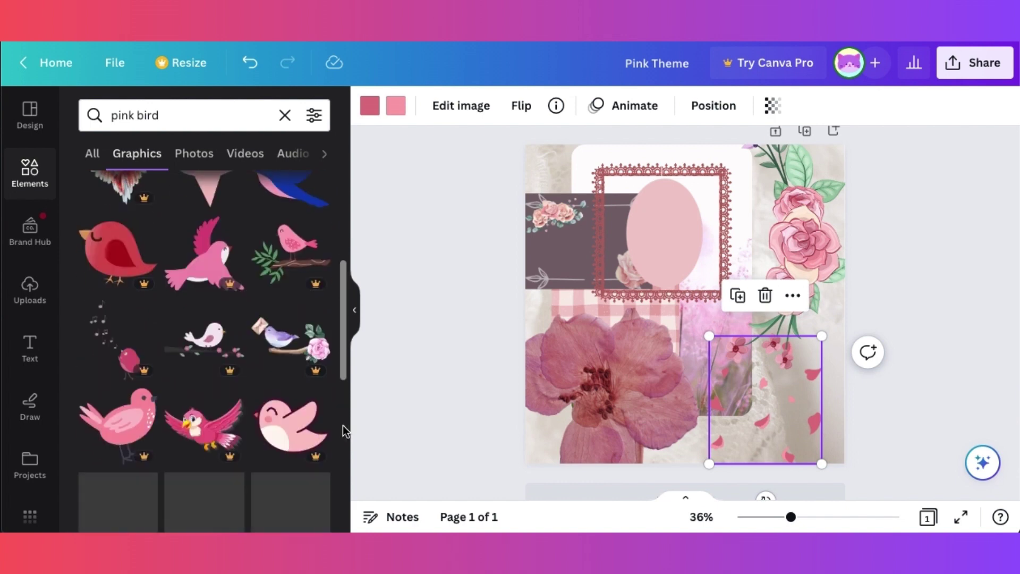
scroll(343, 427, "down", 2)
left_click(223, 431)
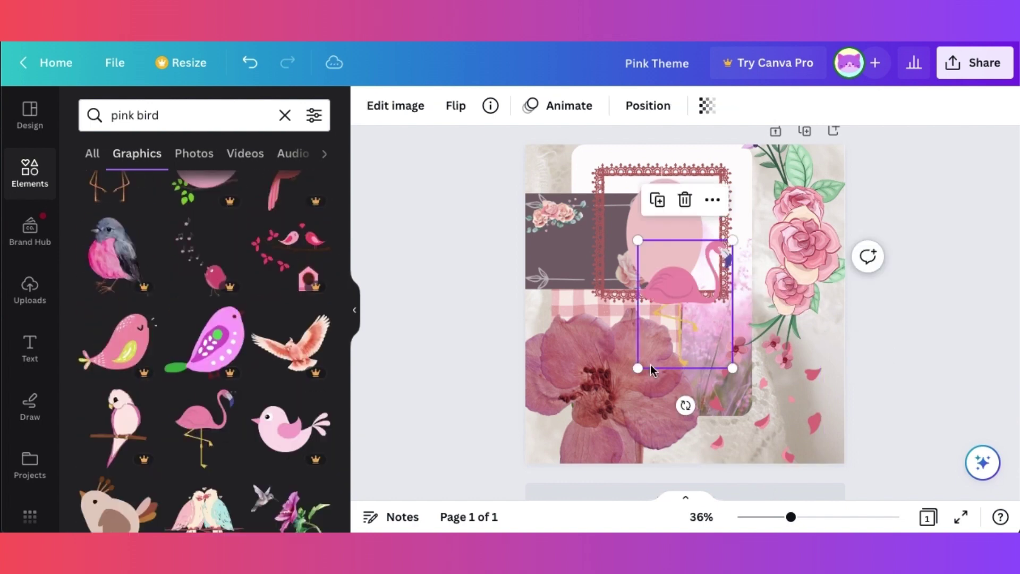
left_click_drag(707, 309, 774, 405)
key("Delete")
scroll(278, 452, "down", 10)
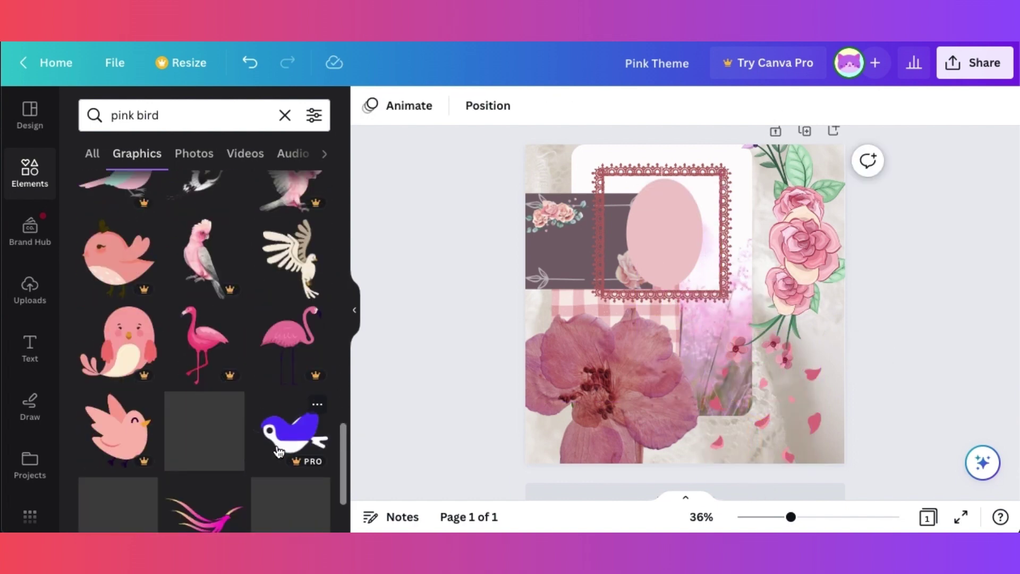
- Search the graphics for "pink butterfly", add the side-view pink butterfly, shrink it and place it to the right of the pressed flower
left_click(285, 114)
type("pink butterfly")
key("Return")
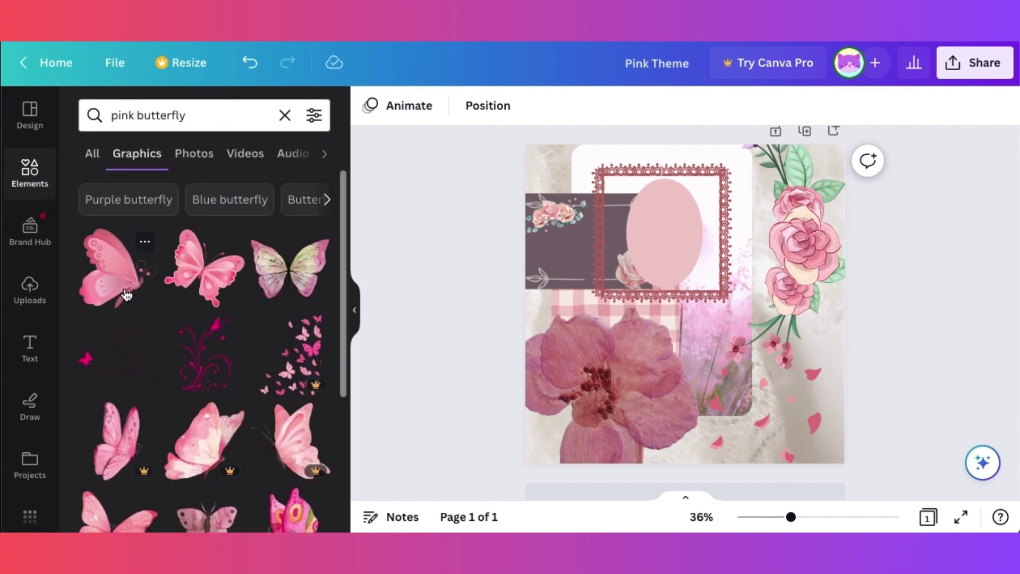
left_click(127, 295)
left_click_drag(560, 431, 663, 327)
left_click_drag(735, 314, 767, 443)
left_click_drag(843, 305, 779, 382)
left_click_drag(723, 424, 738, 420)
scroll(176, 425, "down", 7)
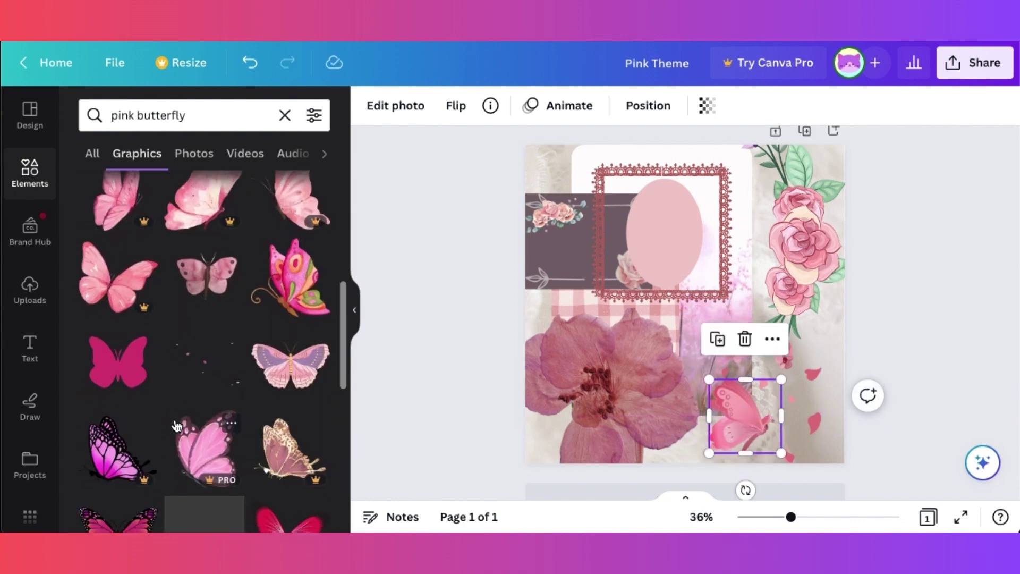
- Rotate the side-view pink butterfly counterclockwise beside the pressed flower
scroll(175, 422, "down", 10)
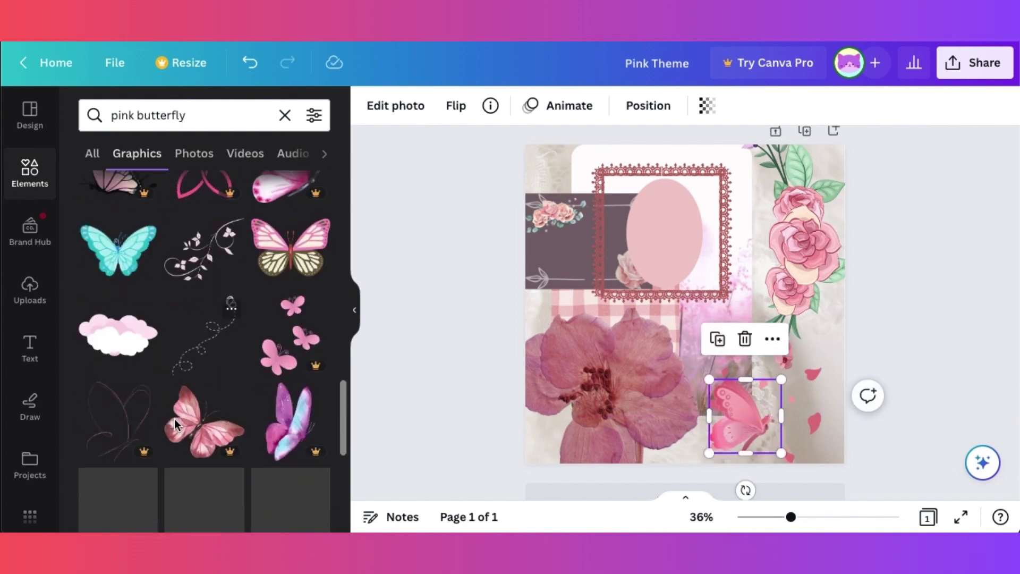
scroll(176, 423, "down", 3)
left_click_drag(746, 489, 794, 471)
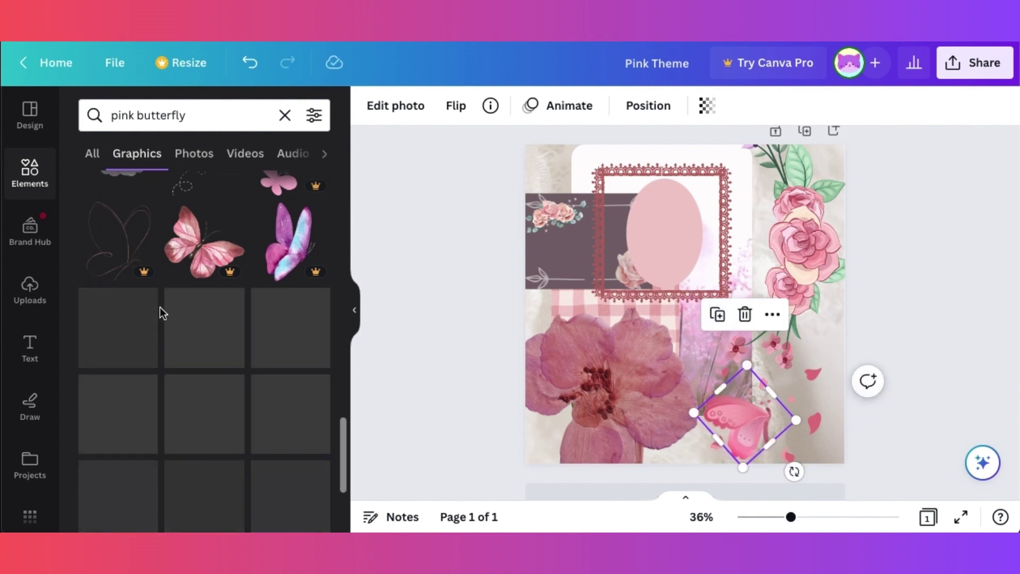
- Add the pink-and-cream patterned butterfly, shrink and tilt it, and place it near the page's right edge below the rose spray
scroll(161, 312, "down", 5)
left_click(290, 440)
left_click_drag(748, 252, 662, 325)
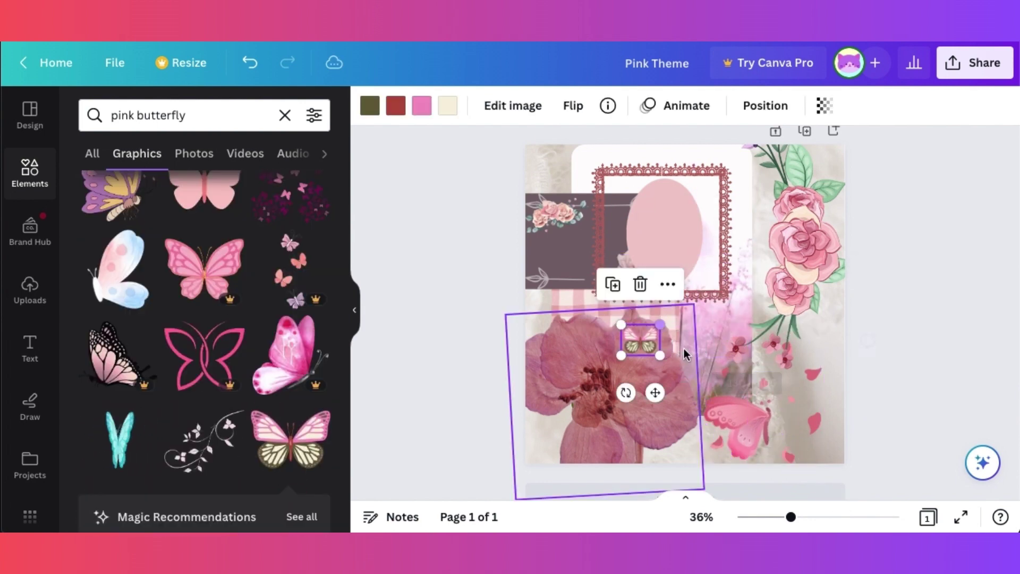
left_click_drag(655, 394, 794, 428)
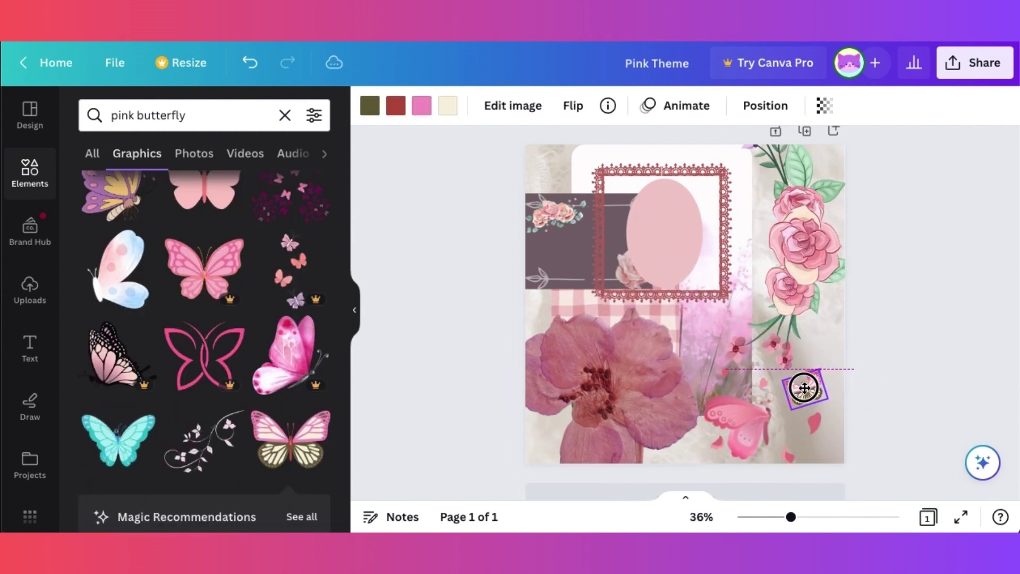
left_click_drag(805, 388, 811, 386)
- Add the dusty-pink open-winged butterfly, shrink it, and place it below the pink-and-cream butterfly near the page's lower-right corner
scroll(264, 340, "up", 6)
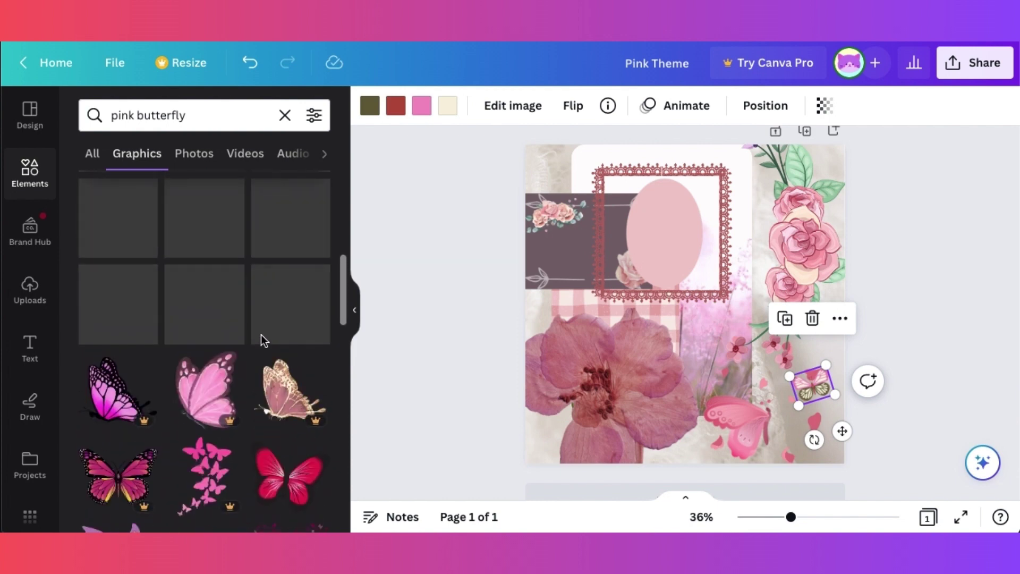
left_click(205, 233)
left_click_drag(813, 221, 607, 355)
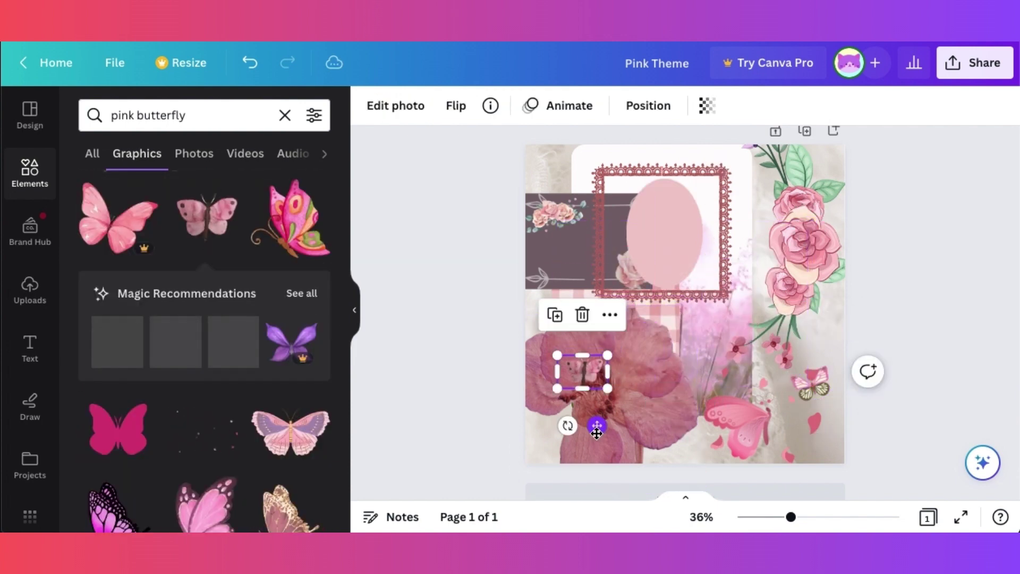
left_click_drag(819, 489, 819, 487)
left_click(904, 380)
scroll(744, 372, "up", 1)
- Search the graphics for "girl" and look through the illustrations
triple_click(209, 114)
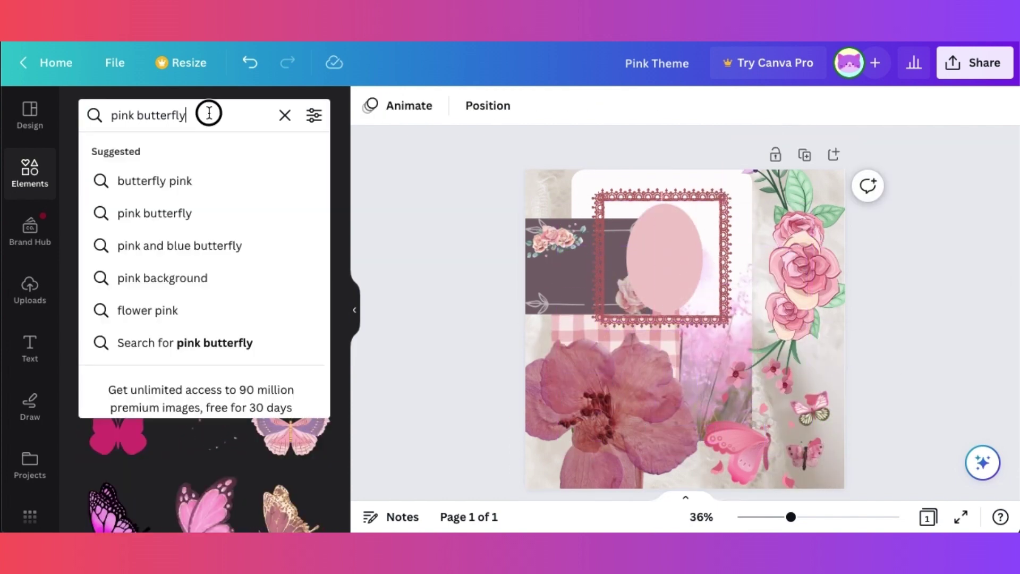
type("girl")
key("Return")
scroll(249, 356, "down", 10)
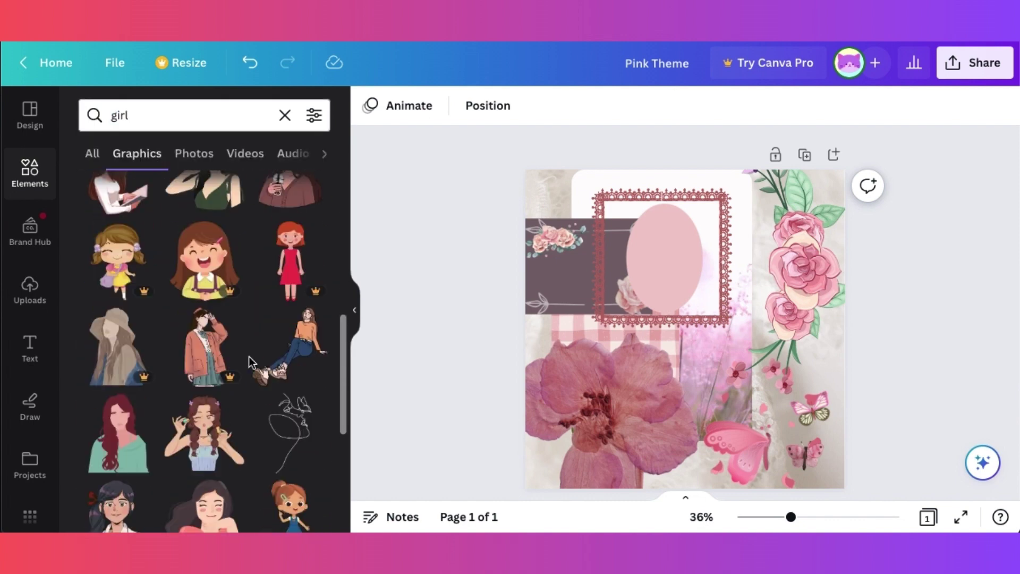
- Try the red-haired woman in a green top over the pink oval, sized to fit inside the lace frame
left_click(131, 351)
left_click_drag(695, 373, 708, 317)
left_click_drag(679, 293, 681, 294)
left_click(870, 215)
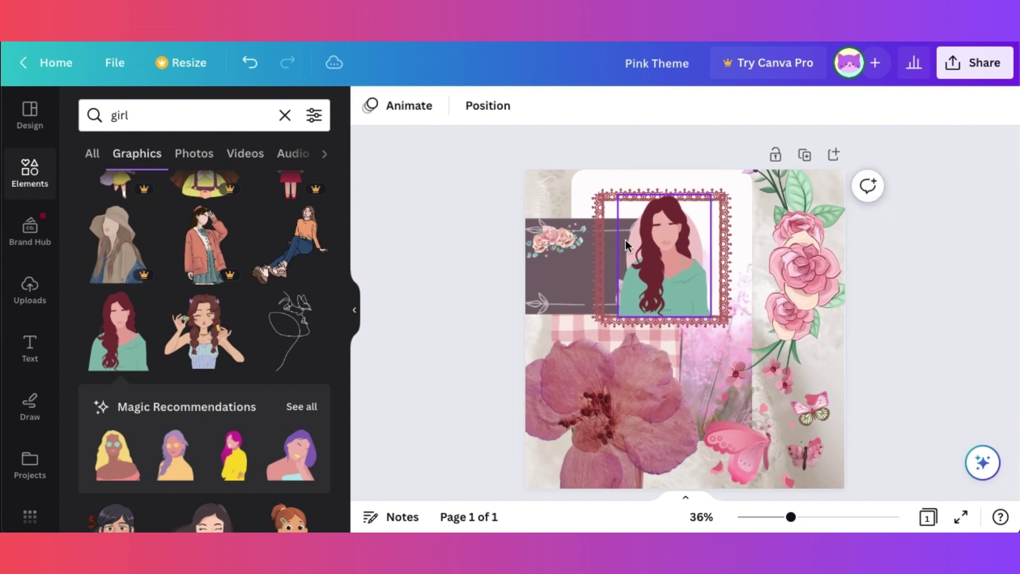
left_click(685, 227)
left_click_drag(709, 200, 693, 219)
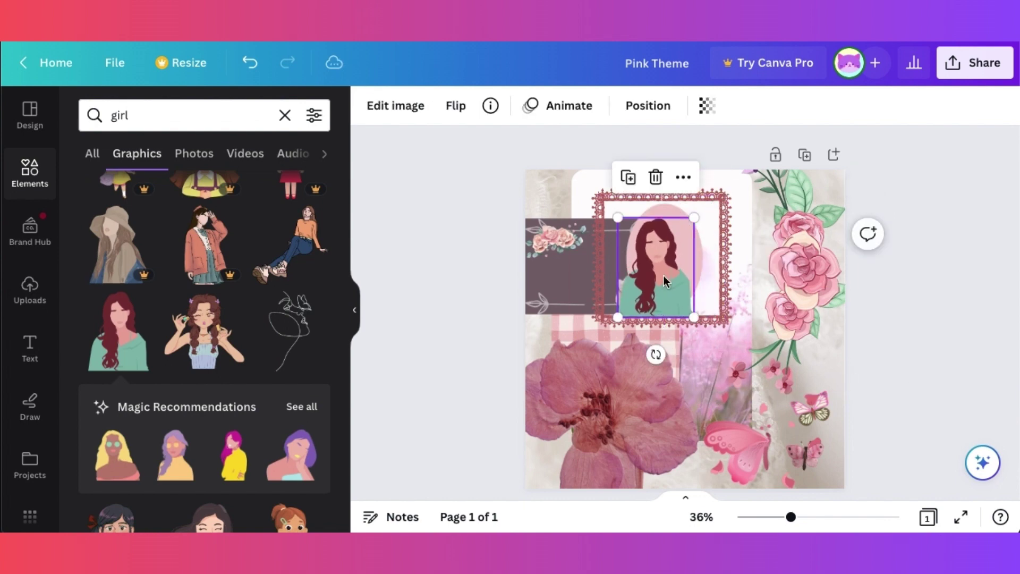
left_click_drag(664, 276, 656, 282)
scroll(694, 311, "up", 5)
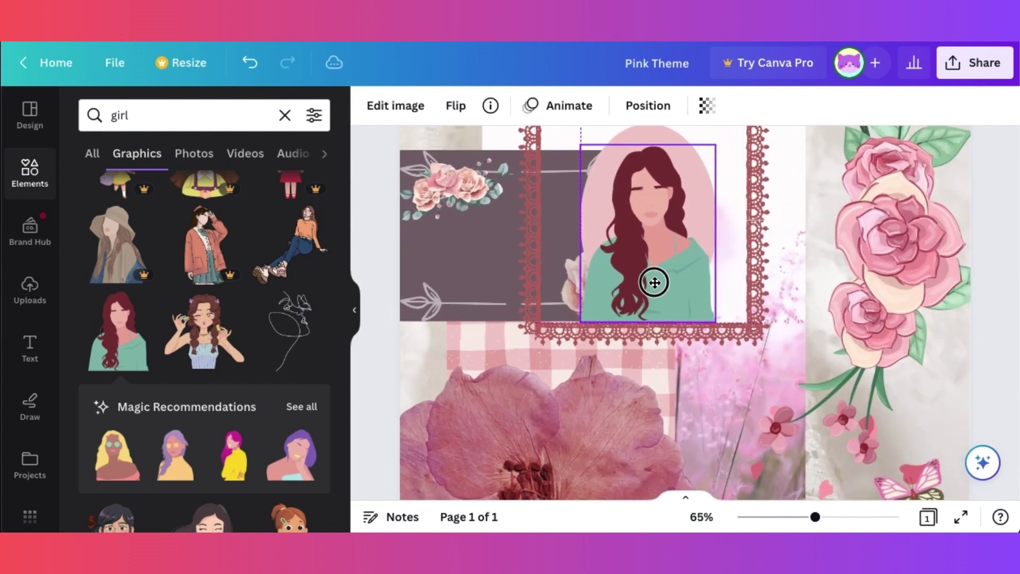
left_click(952, 431)
scroll(615, 445, "down", 5)
left_click(966, 388)
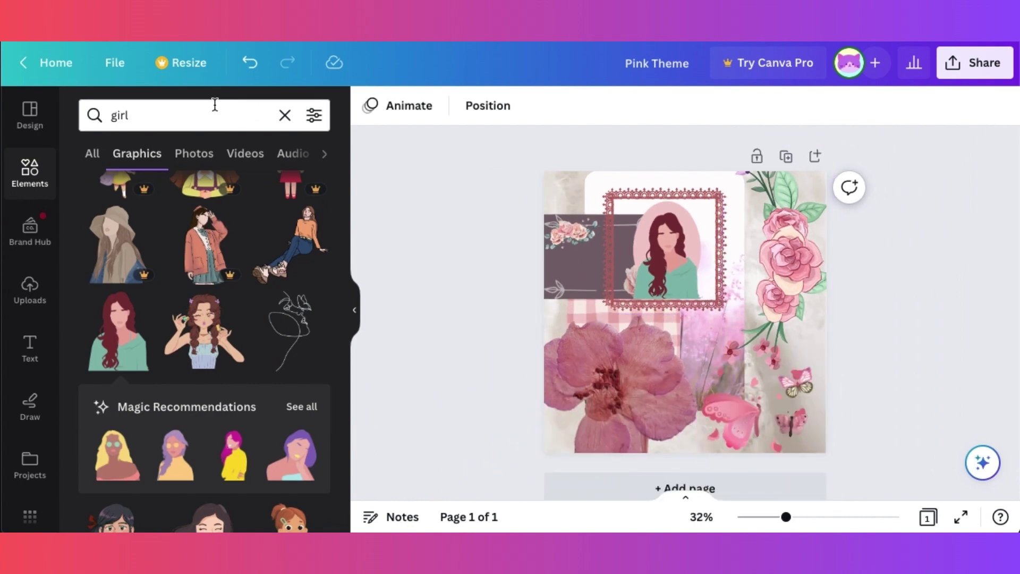
- Show all illustrations recommended for the red-haired woman and undo her placement on the page
left_click(309, 408)
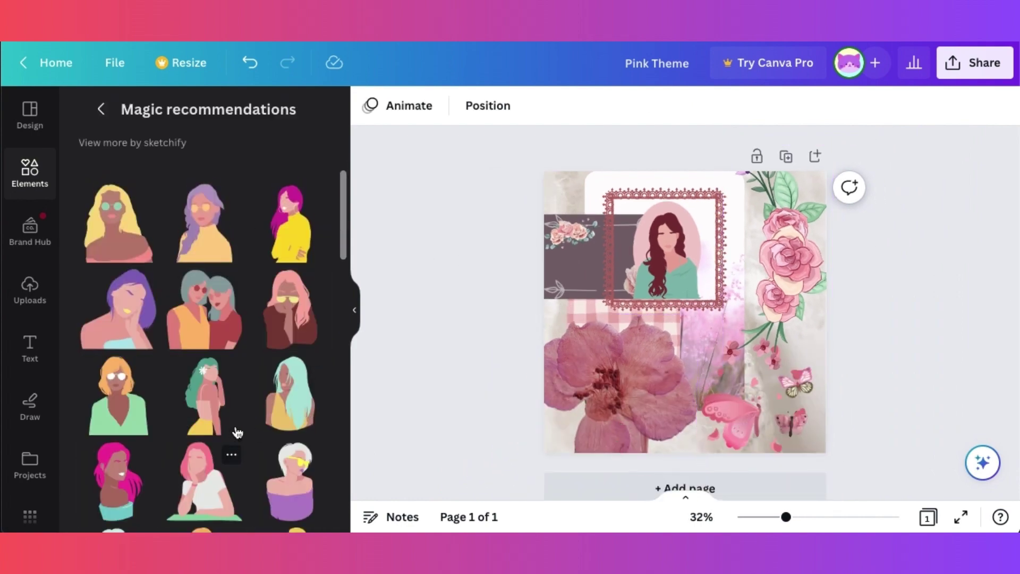
scroll(234, 429, "down", 10)
key("ctrl+z")
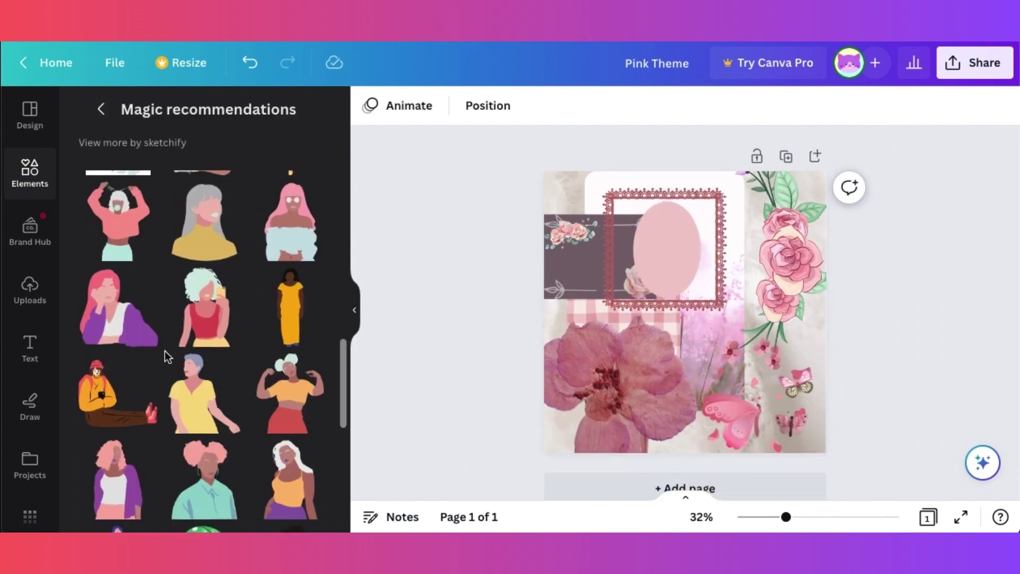
- Add the pink-haired woman in a purple jacket, size her to the lace frame, and position her over the pink oval
left_click(118, 308)
left_click_drag(691, 325, 671, 270)
left_click(960, 317)
scroll(891, 330, "up", 5)
left_click_drag(599, 182, 601, 186)
left_click(765, 318)
scroll(765, 319, "down", 5)
left_click(896, 335)
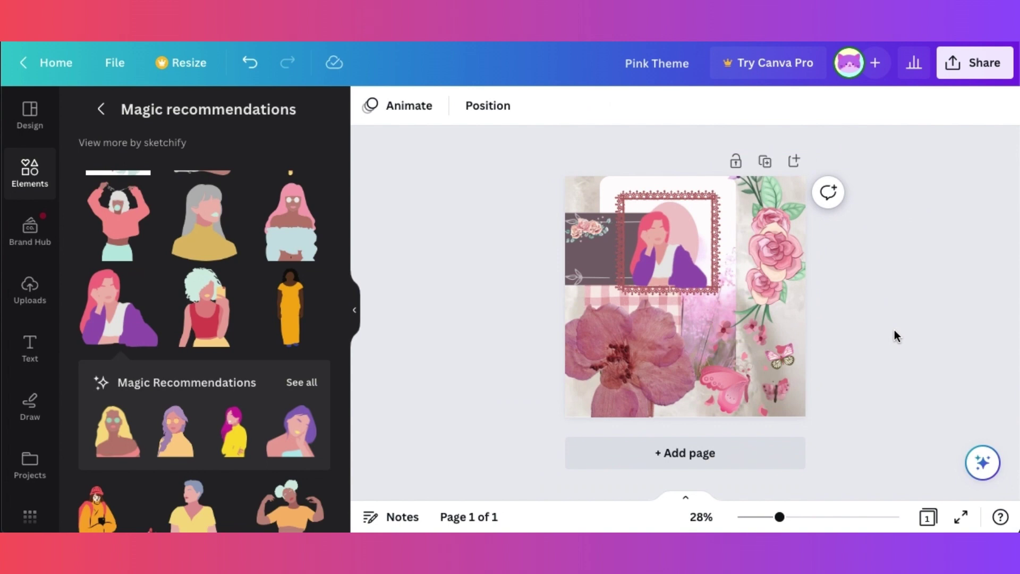
- Move the scattered petals from the lower-right corner to the page's upper-left corner over the mauve card
left_click_drag(715, 355, 545, 191)
left_click(791, 368)
- Search the graphics for "newspaper", add the pink handwritten-script paper scrap, and place it in the page's lower-right corner
left_click(101, 109)
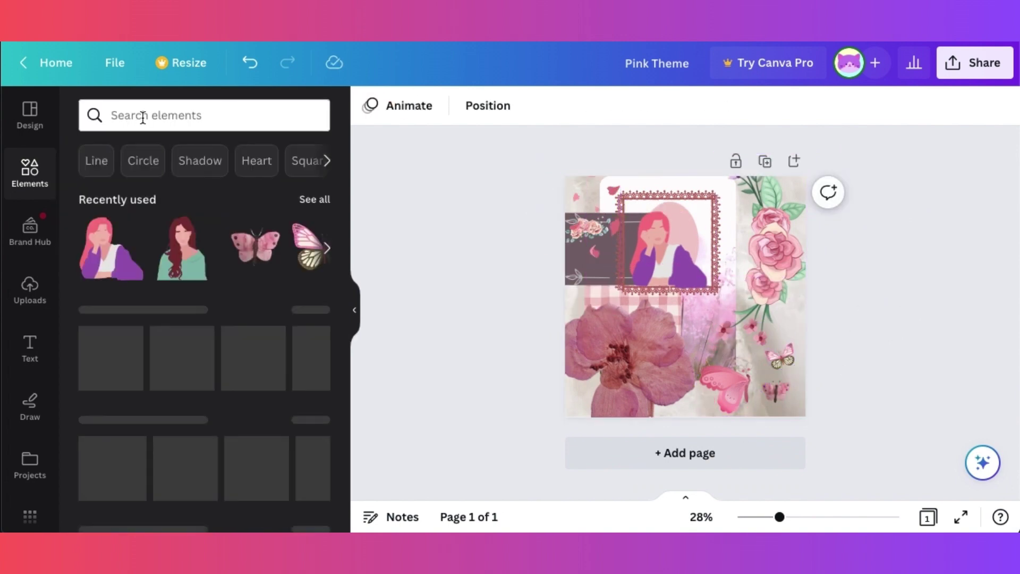
left_click(141, 114)
type("newspaper")
key("Return")
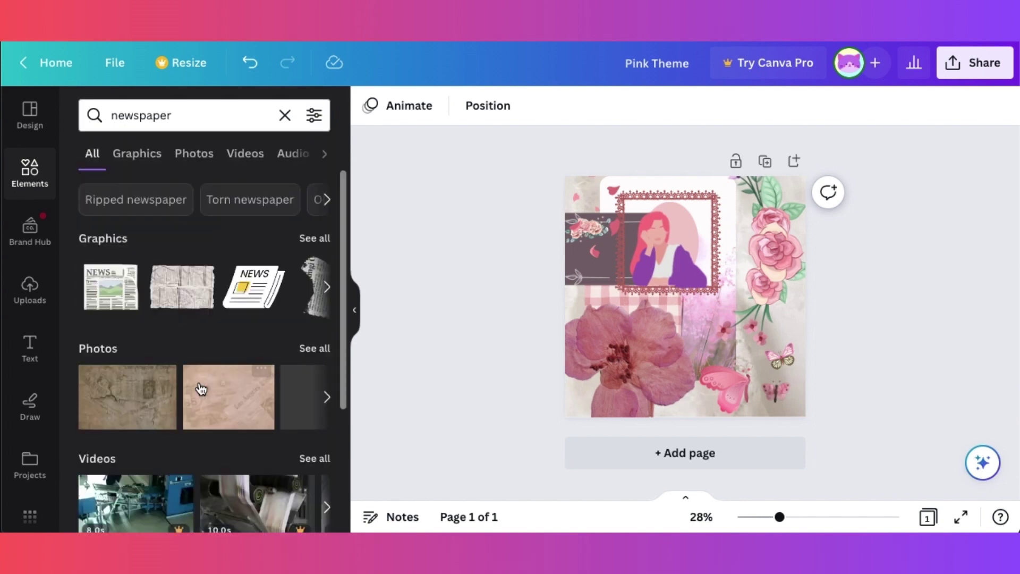
left_click(312, 237)
scroll(205, 306, "down", 5)
scroll(205, 308, "down", 8)
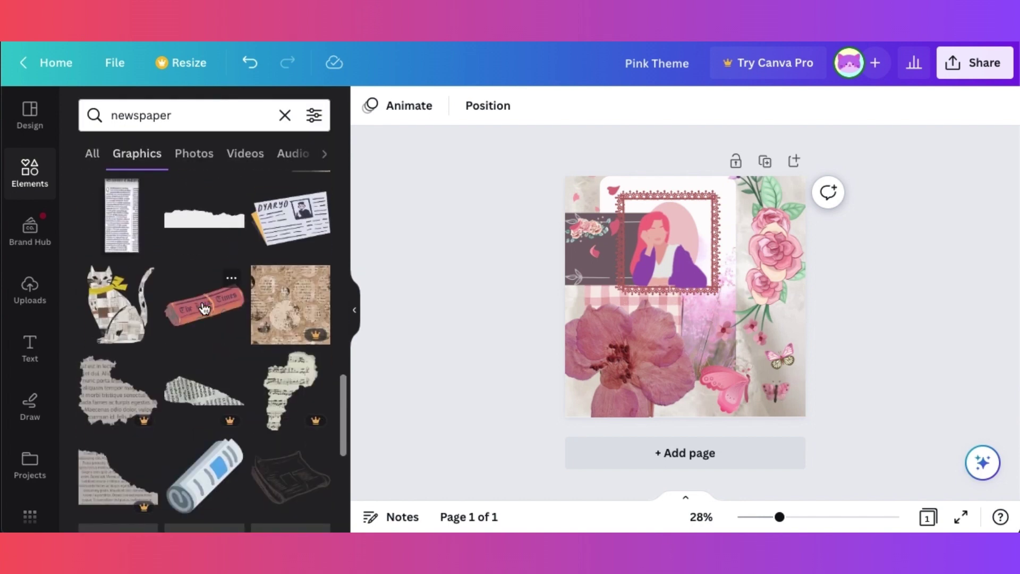
left_click(290, 340)
left_click_drag(699, 301, 825, 432)
- Send the handwritten-script scrap backward through the layers until it lies behind the butterflies
left_click(791, 308)
mouse_move(806, 342)
left_click(662, 405)
right_click(738, 391)
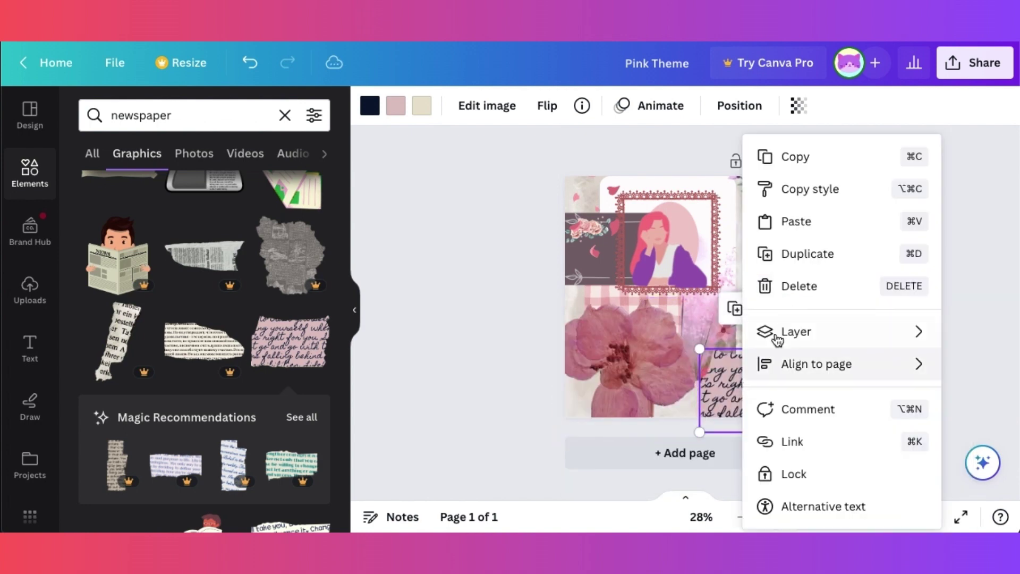
mouse_move(775, 333)
left_click(639, 404)
right_click(722, 422)
left_click(710, 406)
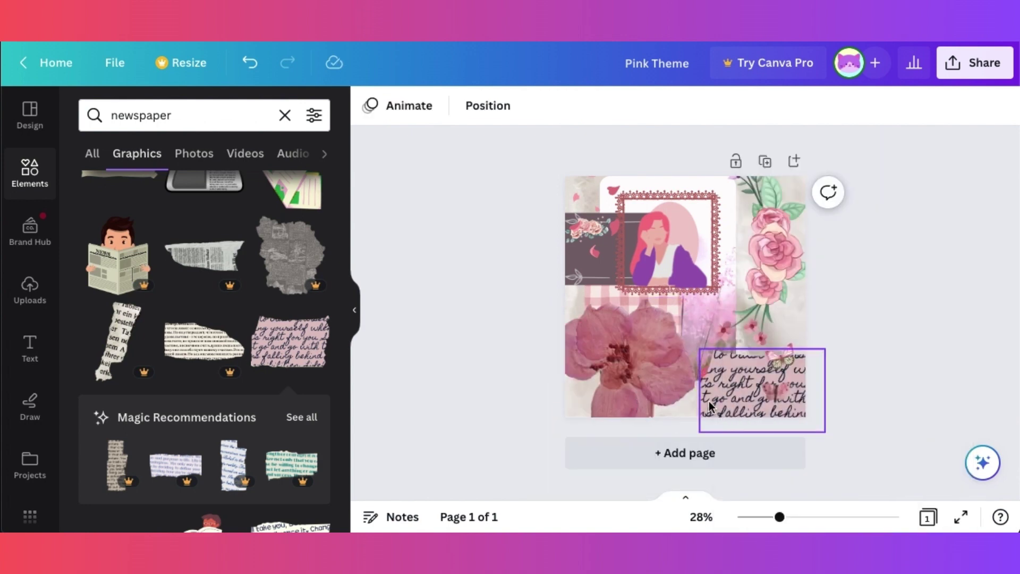
right_click(712, 404)
left_click(627, 408)
- Move the small butterflies beneath the rose spray and onto the mauve card, and rotate and shift the side-view butterfly over the script
left_click_drag(787, 358, 794, 326)
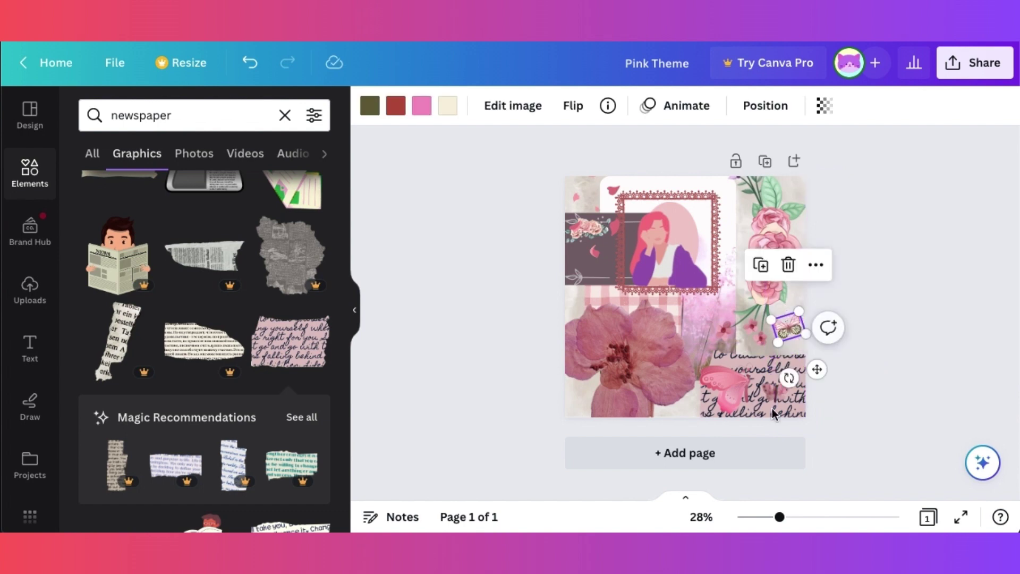
left_click_drag(776, 392, 601, 285)
left_click(729, 386)
left_click_drag(774, 428, 740, 371)
left_click(892, 408)
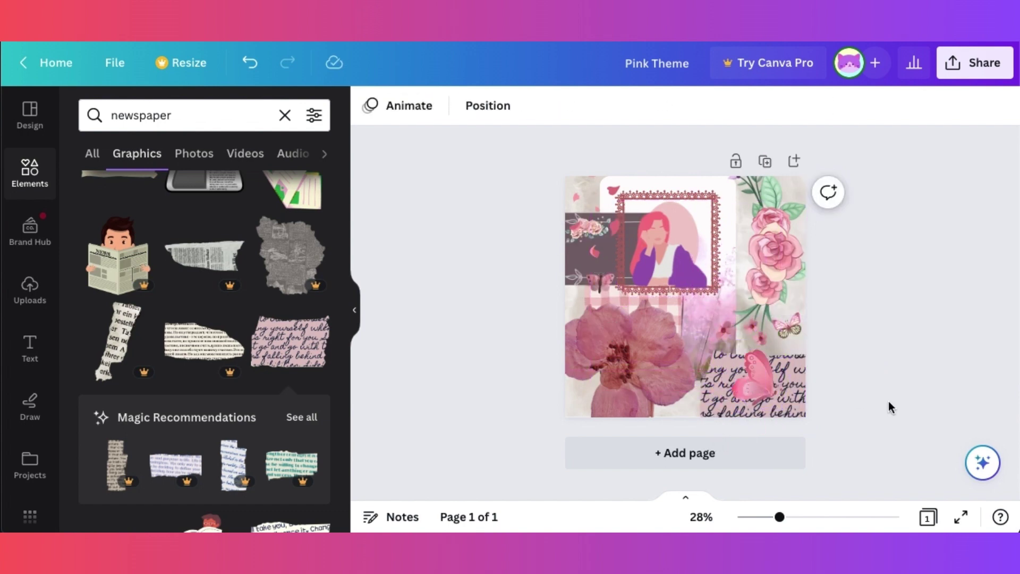
- Add a square shape, fill it white, and resize it into a wide, thin strip below the lace frame
left_click(42, 183)
left_click(101, 348)
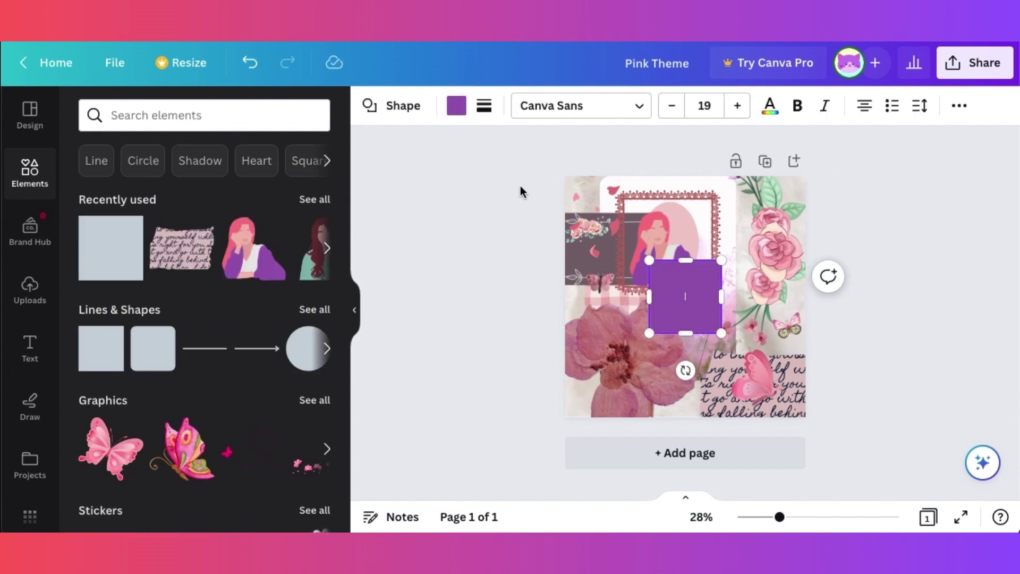
left_click(456, 105)
left_click(226, 334)
left_click_drag(686, 260, 686, 311)
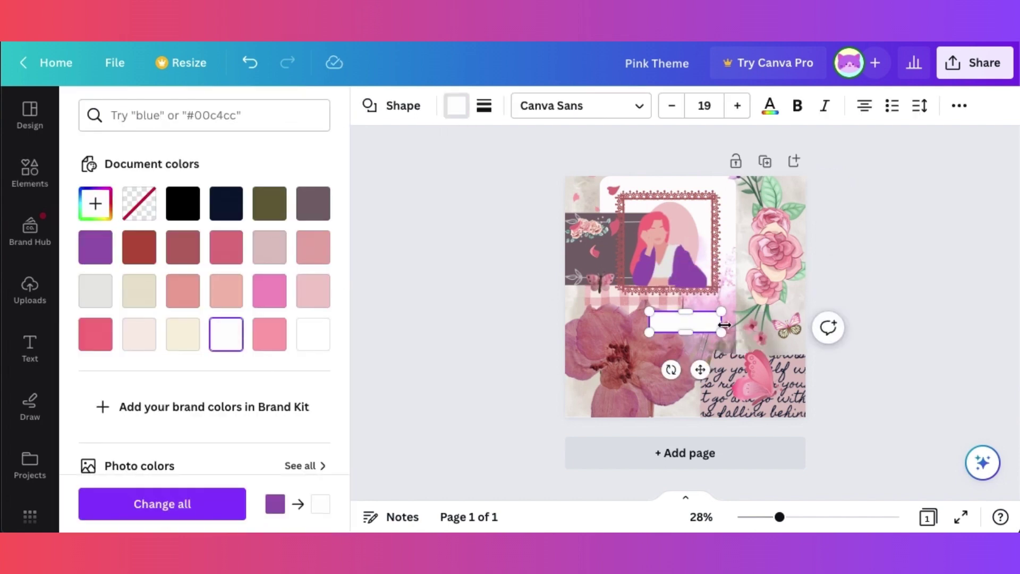
- Set the white strip's text color to black #000000 and its font to Belleza
left_click(773, 114)
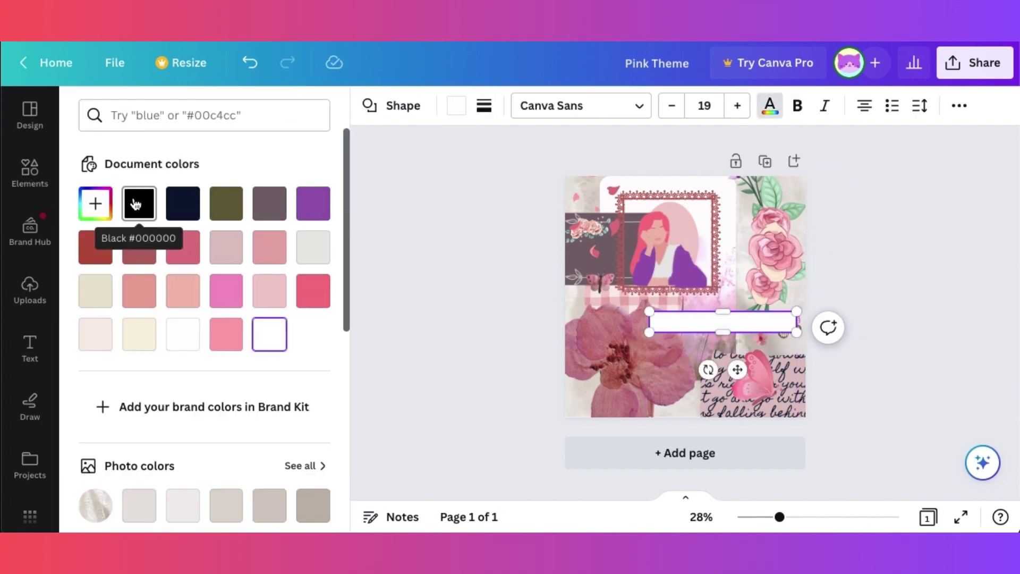
left_click(134, 203)
left_click(636, 108)
left_click(164, 388)
left_click(164, 420)
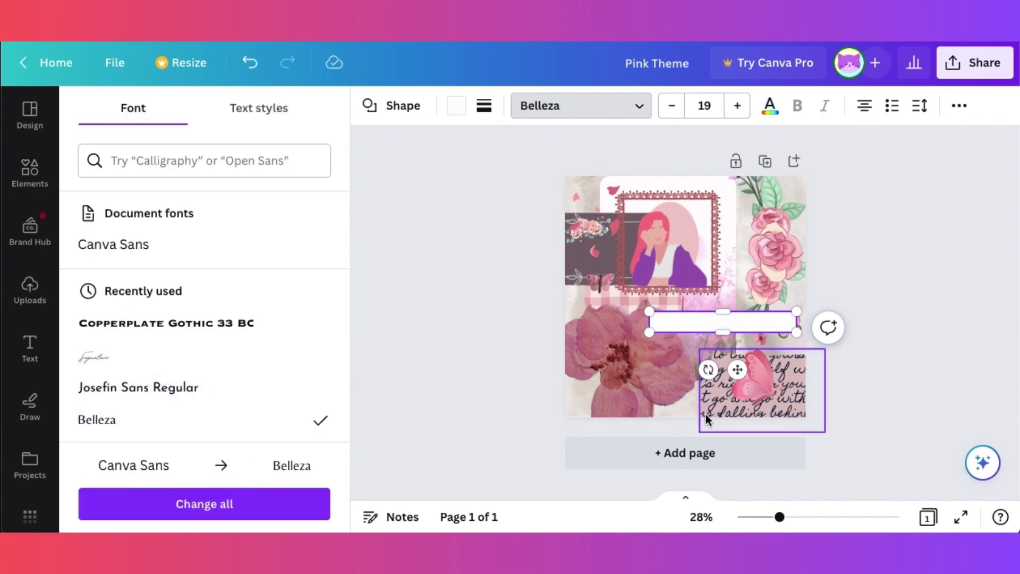
- Enter "you can be anyone you want to be" in the white strip and enlarge the text to fill its width
type("you can be anyone you want to be")
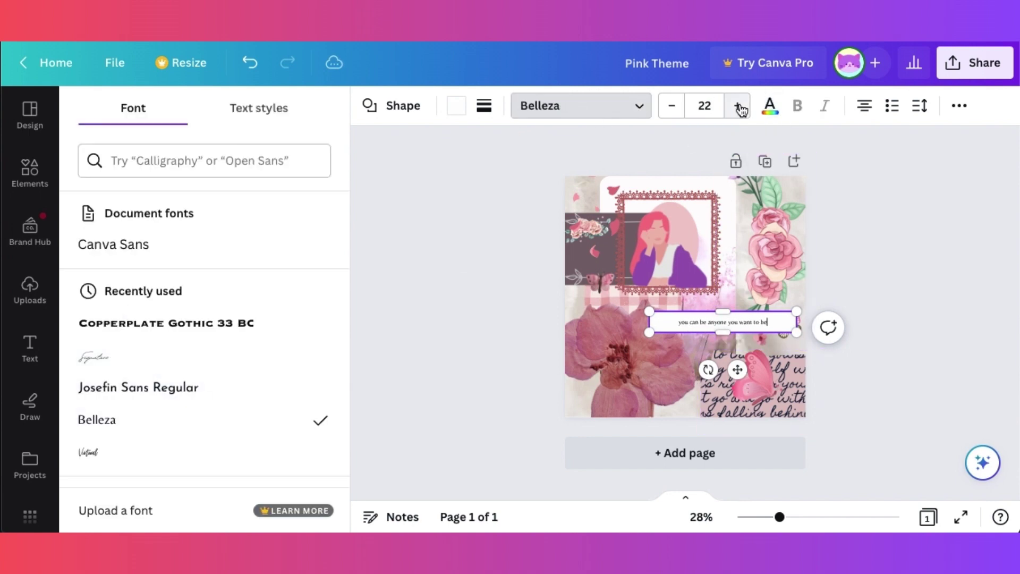
left_click(740, 106)
left_click(739, 107)
left_click(888, 209)
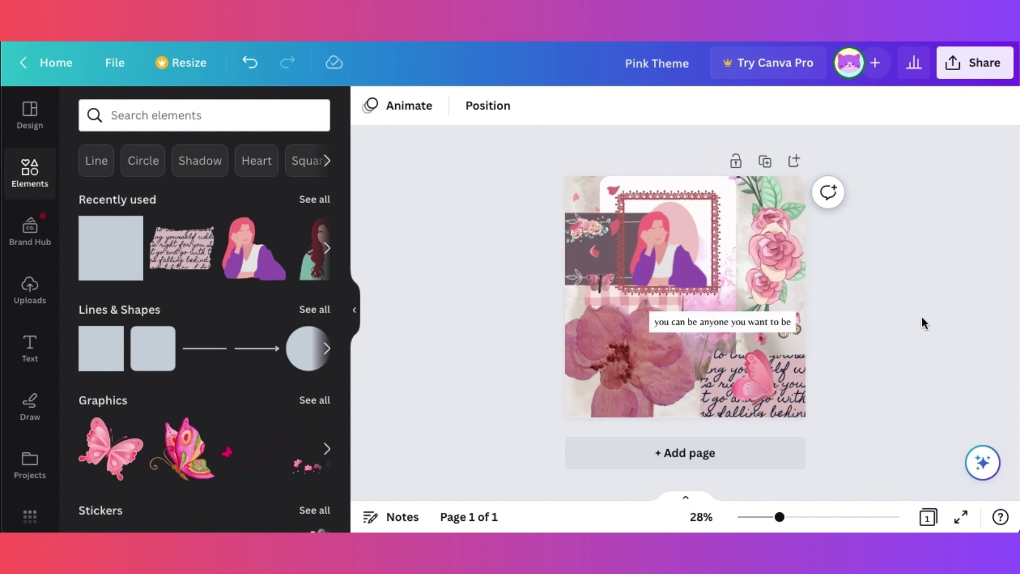
- Add the row of pink flowers from the recommended graphics and place it along the page's lower edge
left_click(314, 403)
scroll(256, 393, "down", 2)
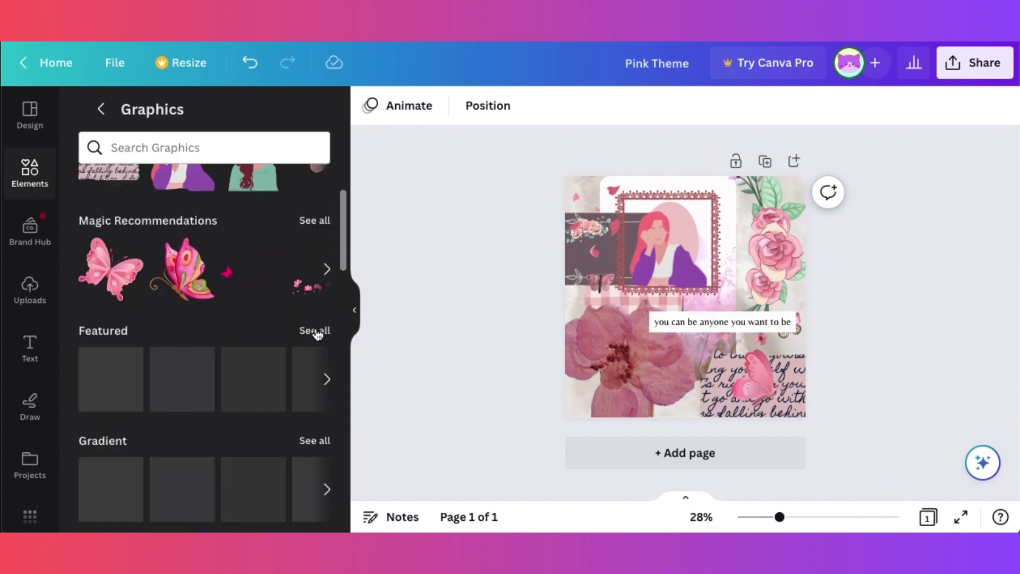
left_click(316, 222)
left_click(149, 282)
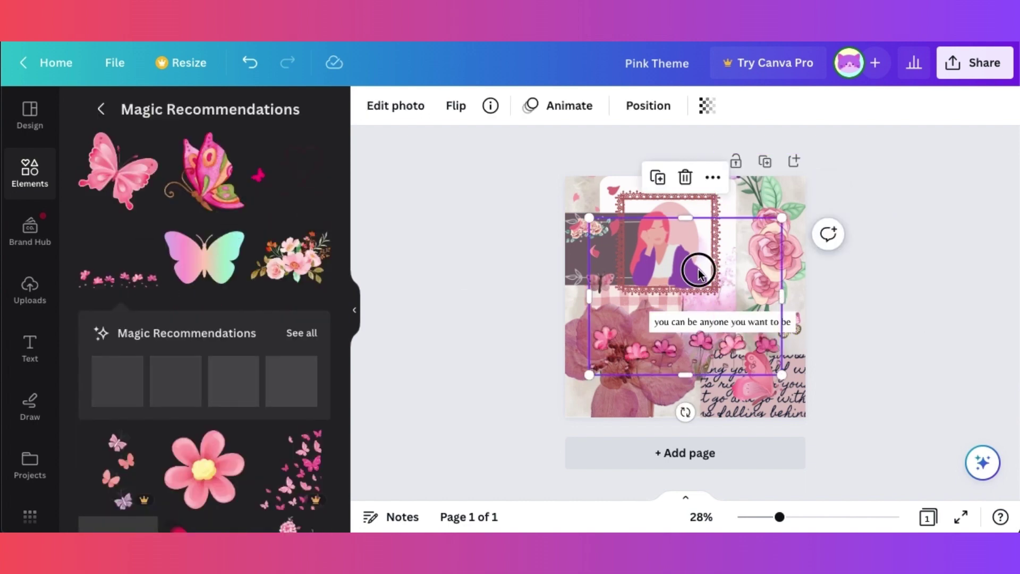
left_click_drag(698, 273, 635, 330)
scroll(236, 335, "down", 6)
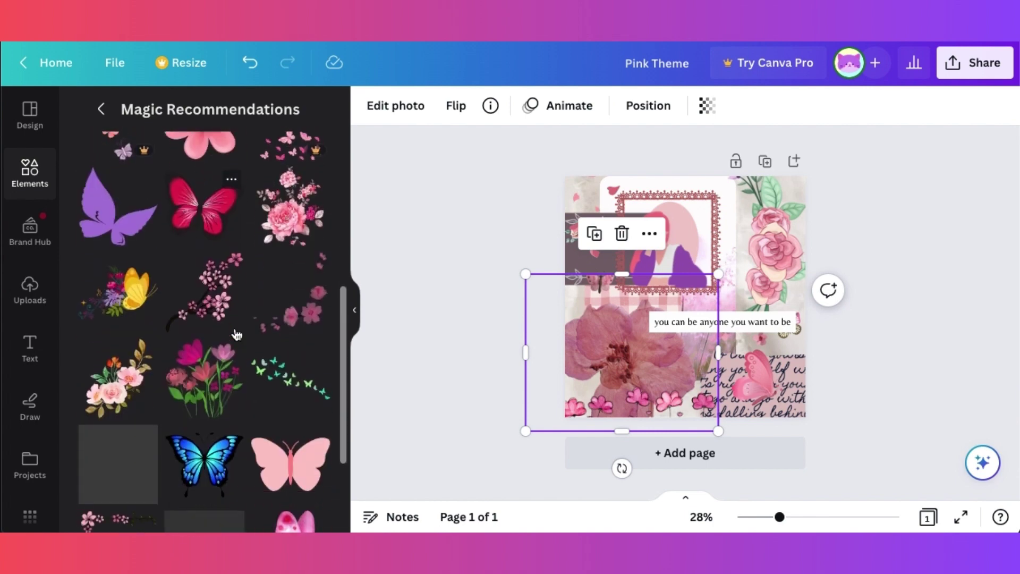
scroll(288, 348, "down", 3)
scroll(287, 347, "up", 7)
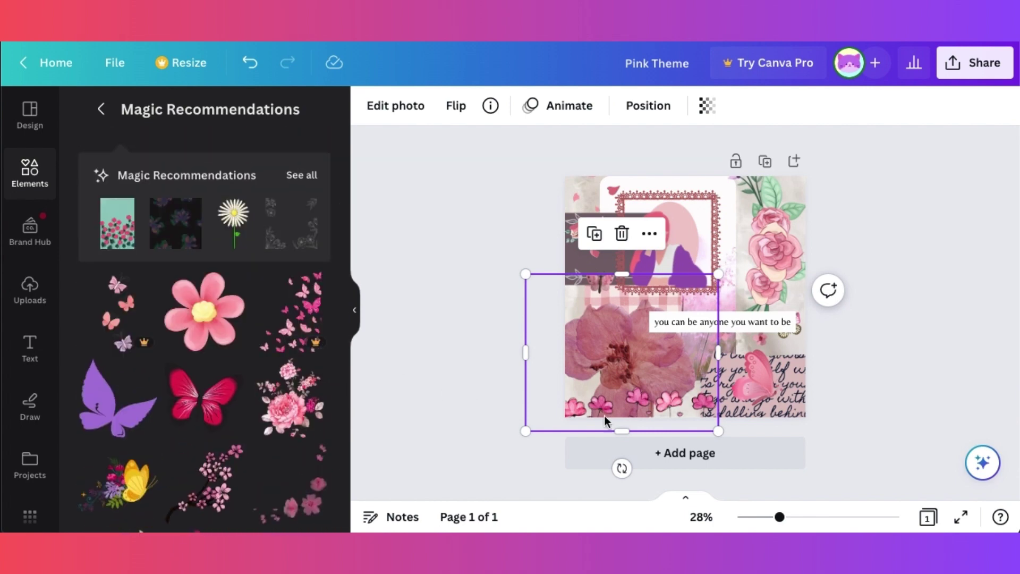
- Place a vertically flipped copy of the flower row along the page's upper edge and align the original with the lower-left corner
left_click_drag(643, 413, 672, 403)
left_click(456, 105)
left_click(473, 178)
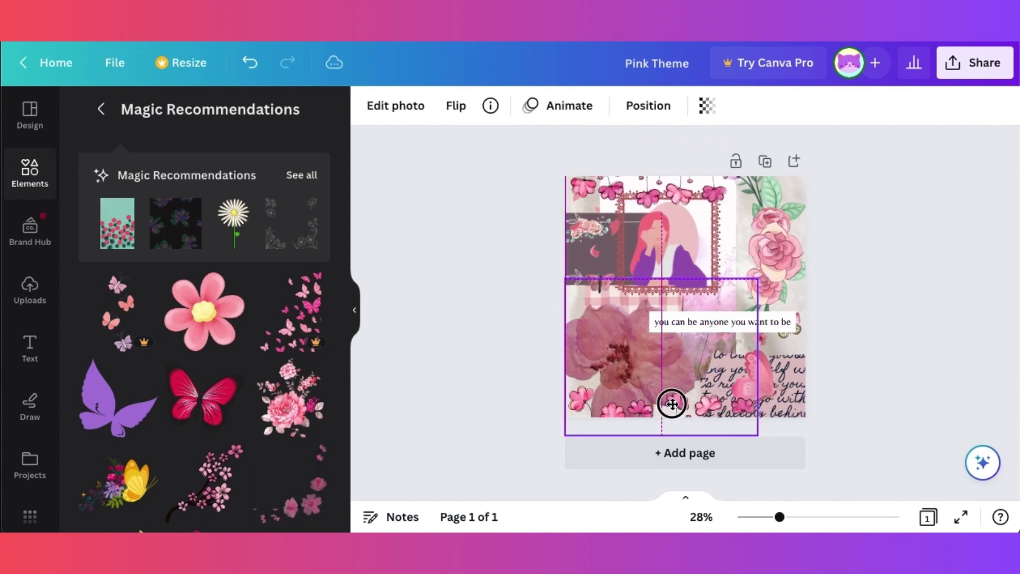
- Flip the side-view pink butterfly horizontally and place it over the script at the page's right edge
left_click(758, 379)
left_click(456, 106)
left_click(481, 148)
left_click(849, 402)
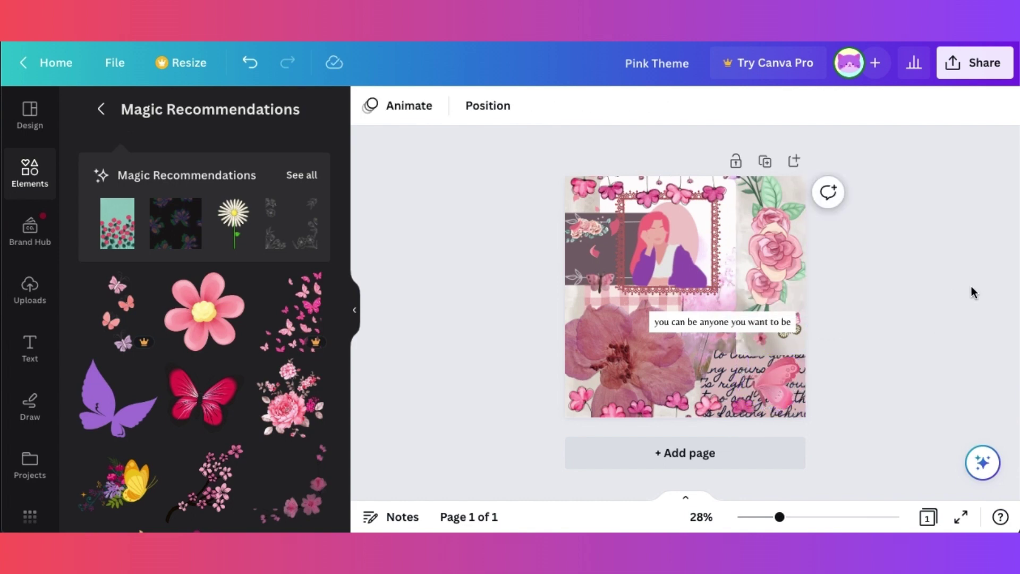
- Shift the upper flower row towards the page's upper-right corner and place a copy of the script paper over the upper-left corner
left_click(668, 188)
left_click_drag(668, 187, 814, 192)
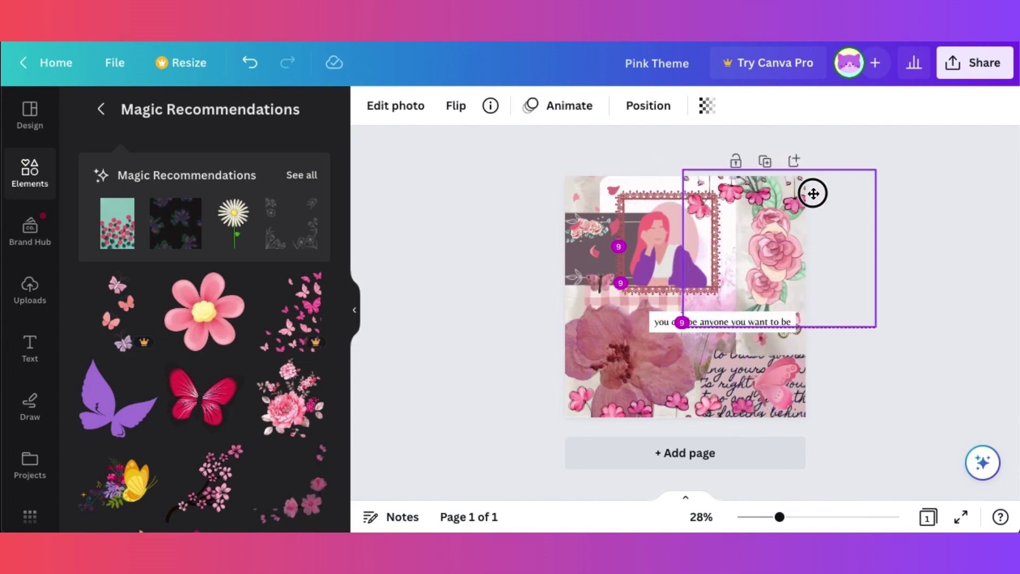
left_click(807, 408)
left_click_drag(807, 408, 662, 184)
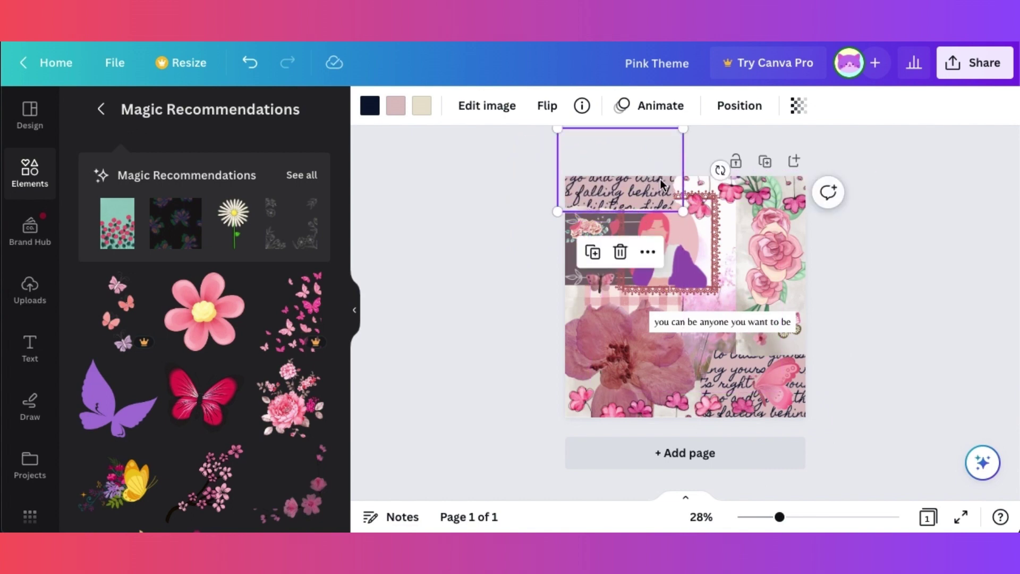
- Send the upper script paper to the back, behind the lace-framed woman and mauve card
right_click(661, 182)
mouse_move(667, 333)
left_click(627, 435)
left_click(430, 297)
- Send the petals graphic near the page's upper-left corner one layer backward
left_click(584, 202)
right_click(584, 202)
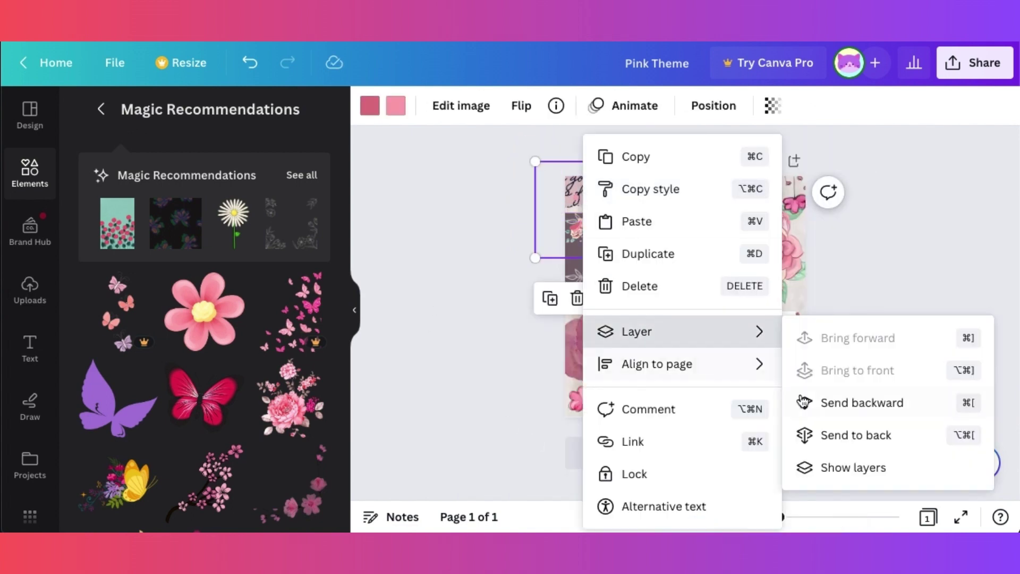
left_click(804, 403)
left_click(583, 180)
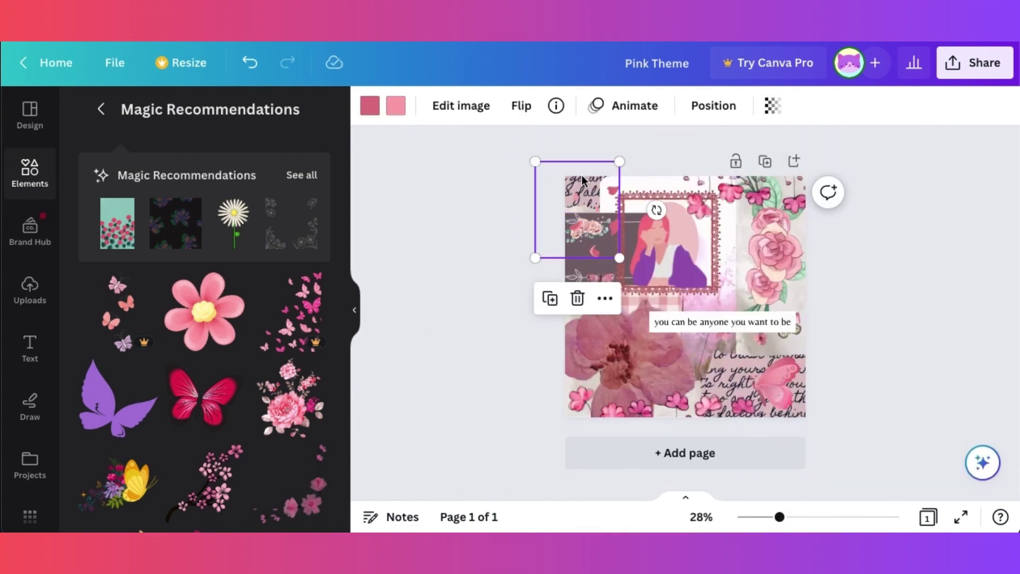
left_click_drag(583, 179, 583, 197)
- Bring the upper-left script paper one layer forward, over the white background piece but behind the lace frame
left_click(578, 200)
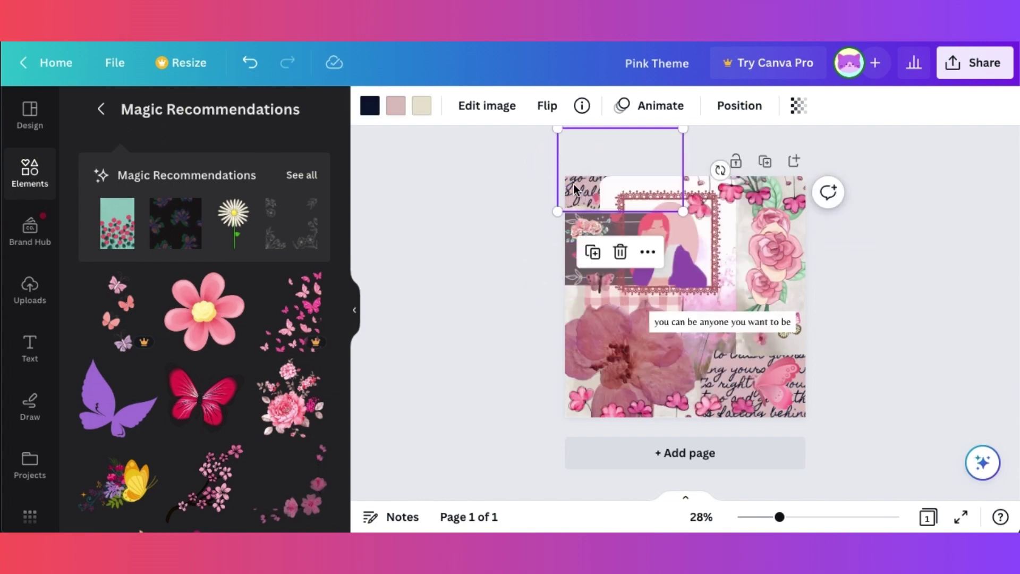
right_click(574, 198)
mouse_move(659, 333)
left_click(810, 347)
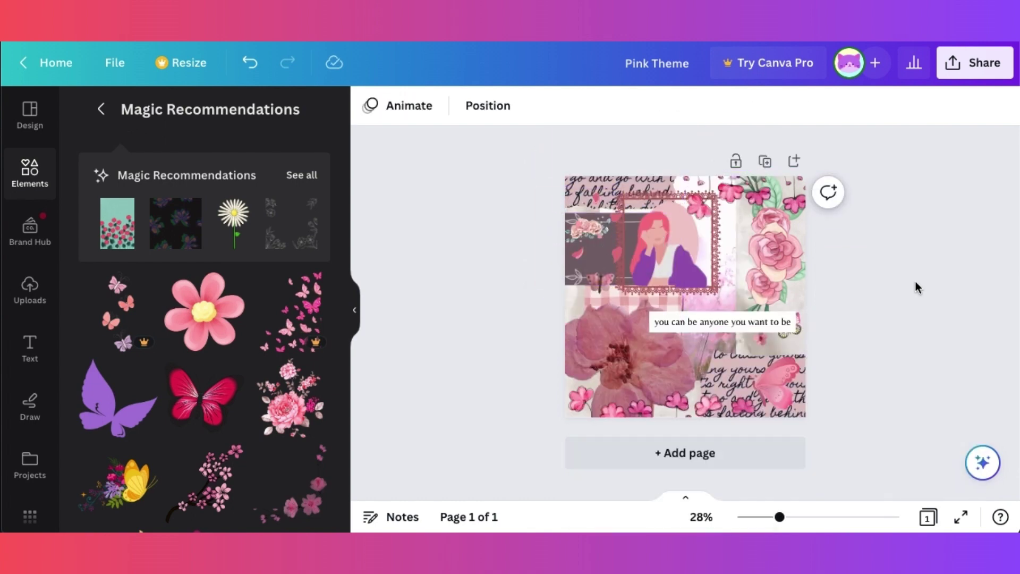
- Download the finished collage as a JPG file and dismiss the design-sharing window
left_click(359, 303)
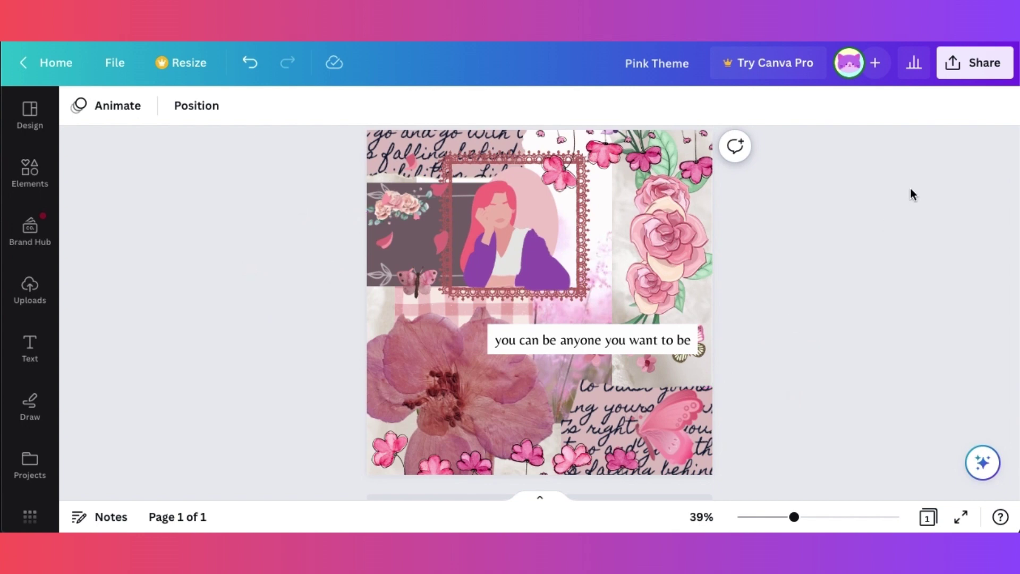
left_click(975, 63)
left_click(896, 462)
left_click(870, 184)
left_click(851, 89)
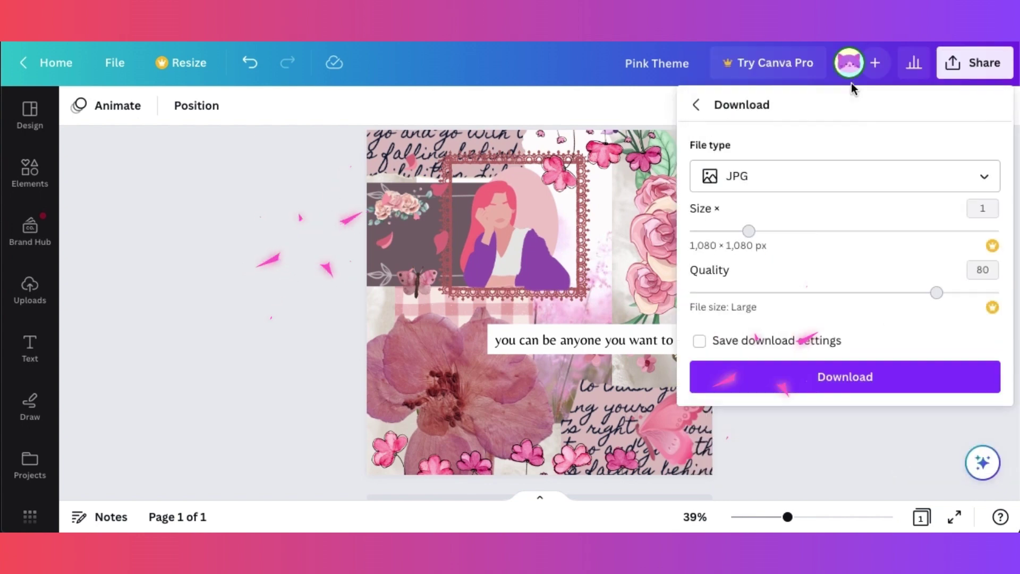
left_click(886, 376)
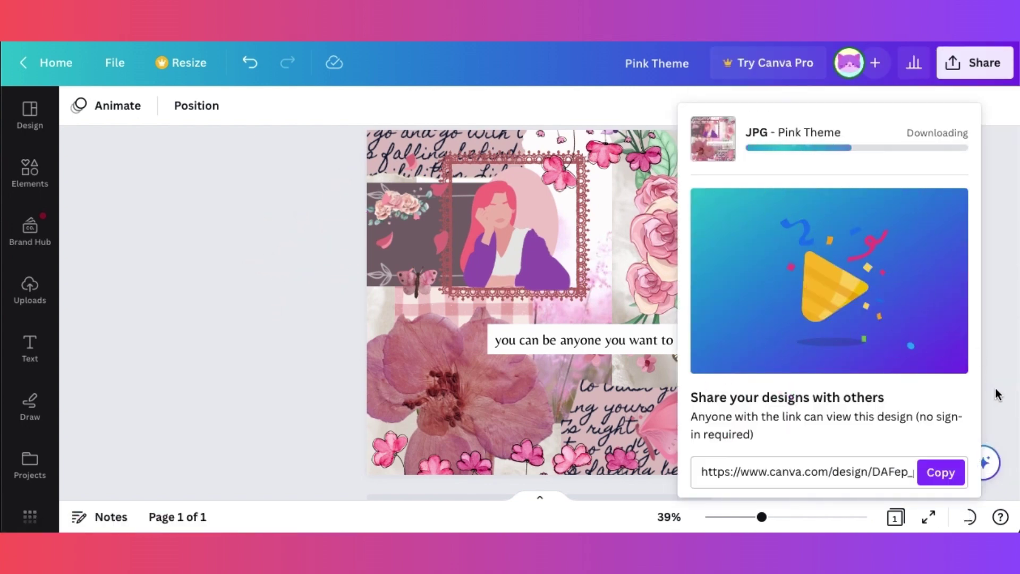
left_click(997, 395)
left_click(988, 510)
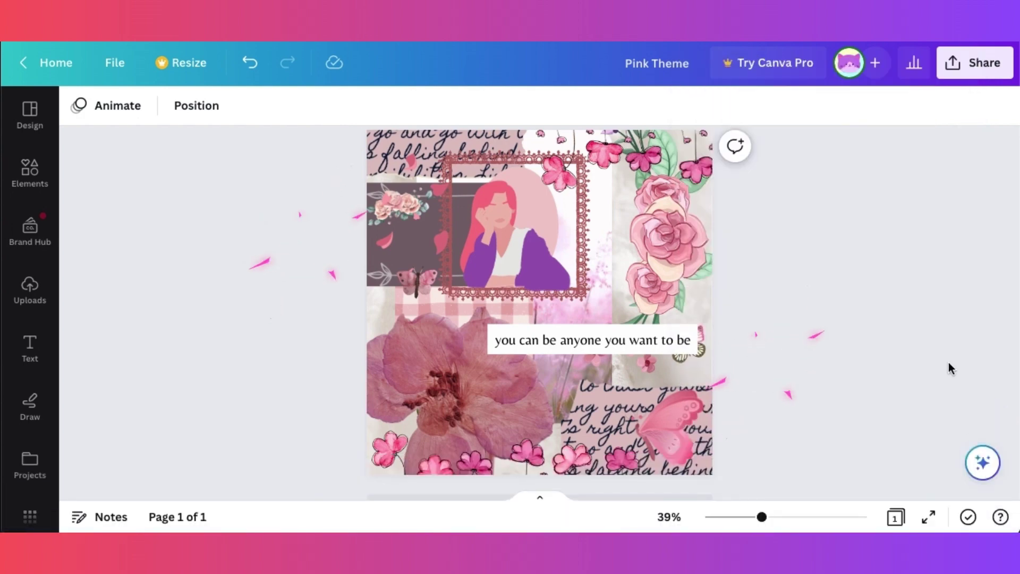